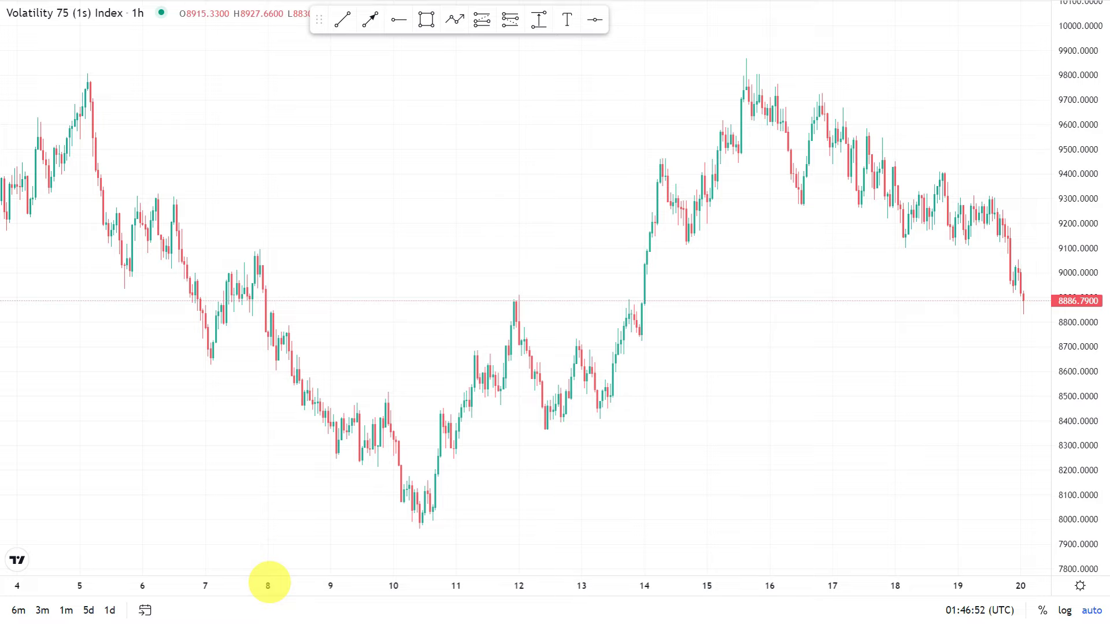
Compress the hourly candles and stretch the price scale so late May through 20 June fits
left_click_drag(268, 584, 506, 589)
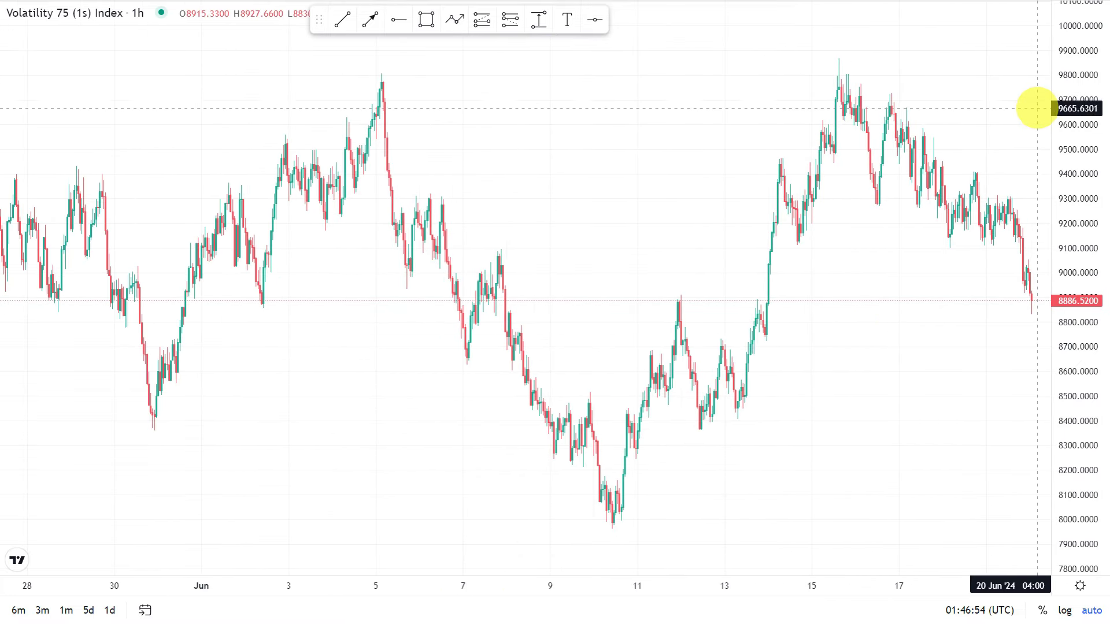
left_click_drag(1075, 98, 1083, 186)
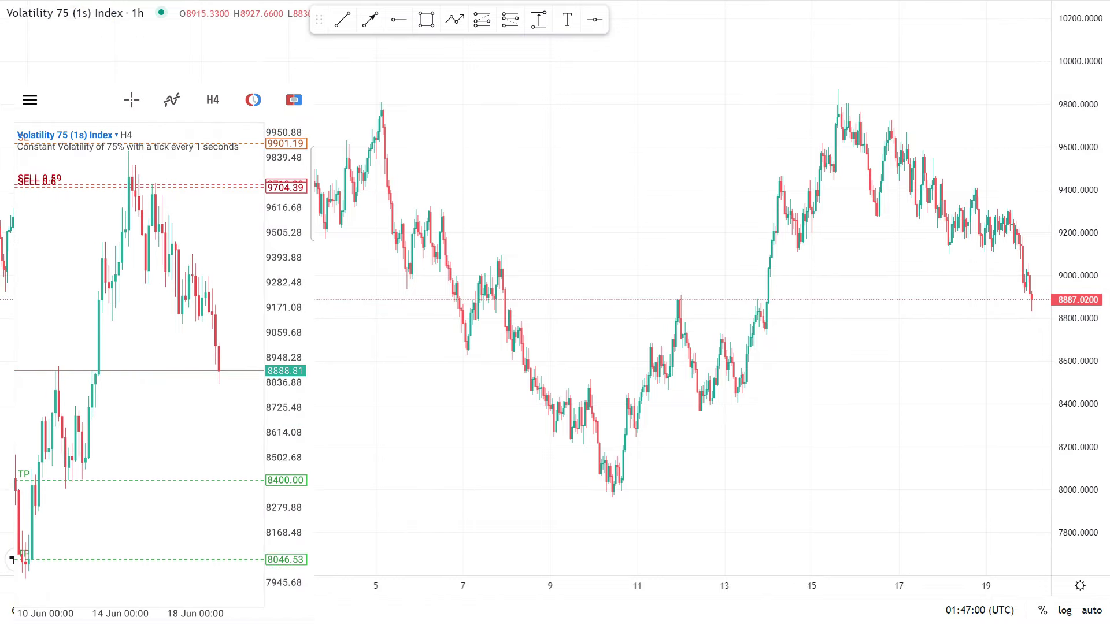
Zoom the chart out to show more days, leaving empty space right of the latest candles
scroll(673, 293, "down", 1)
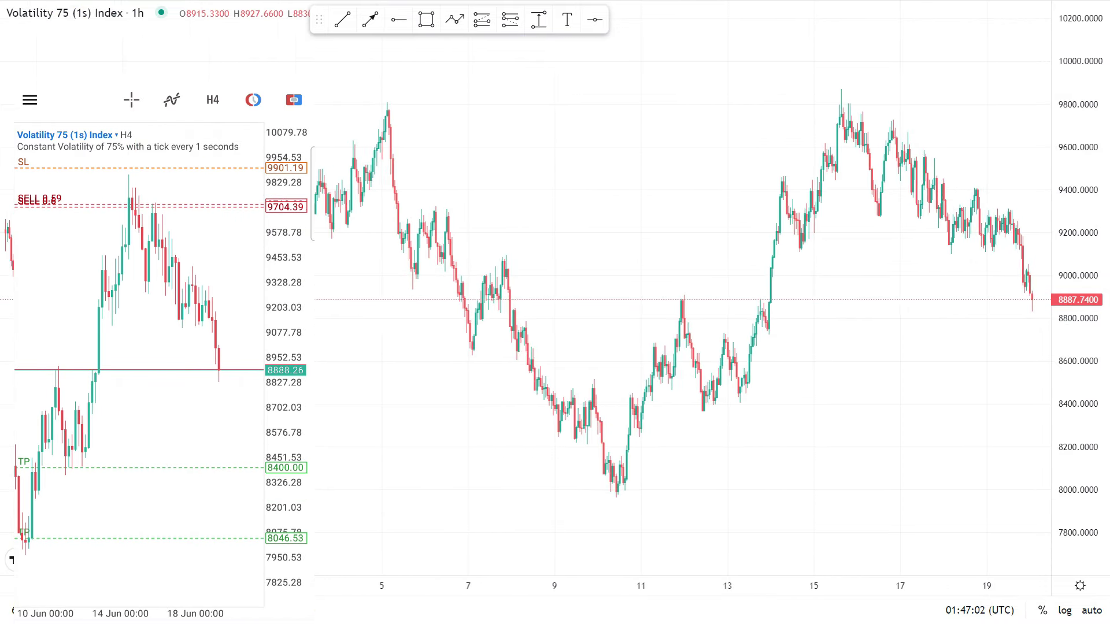
scroll(664, 293, "up", 1)
scroll(665, 293, "up", 1)
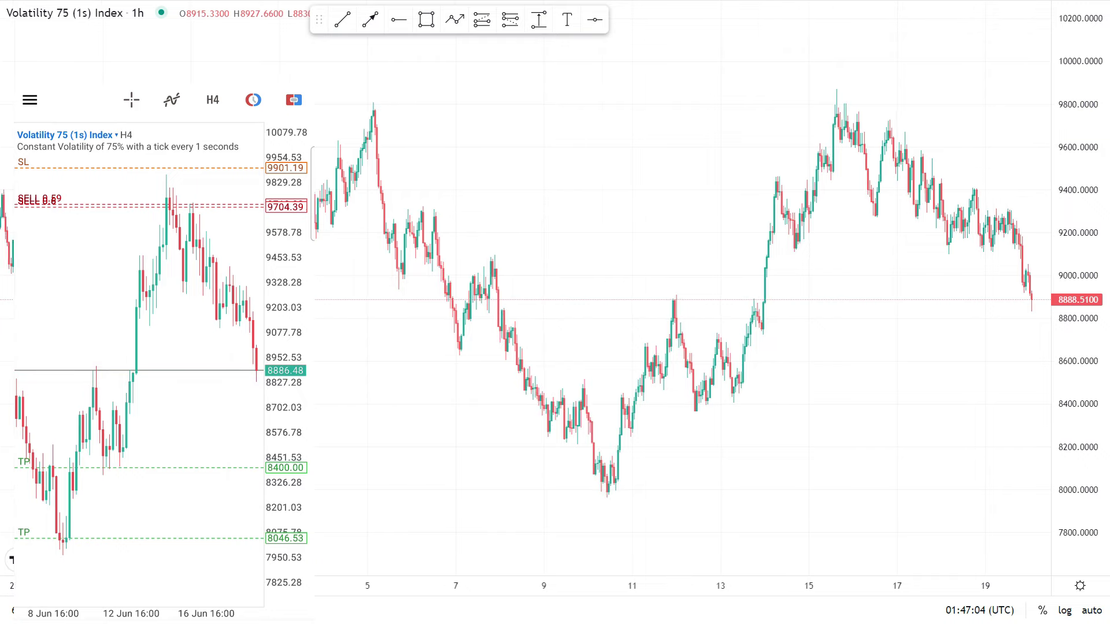
left_click_drag(393, 584, 347, 584)
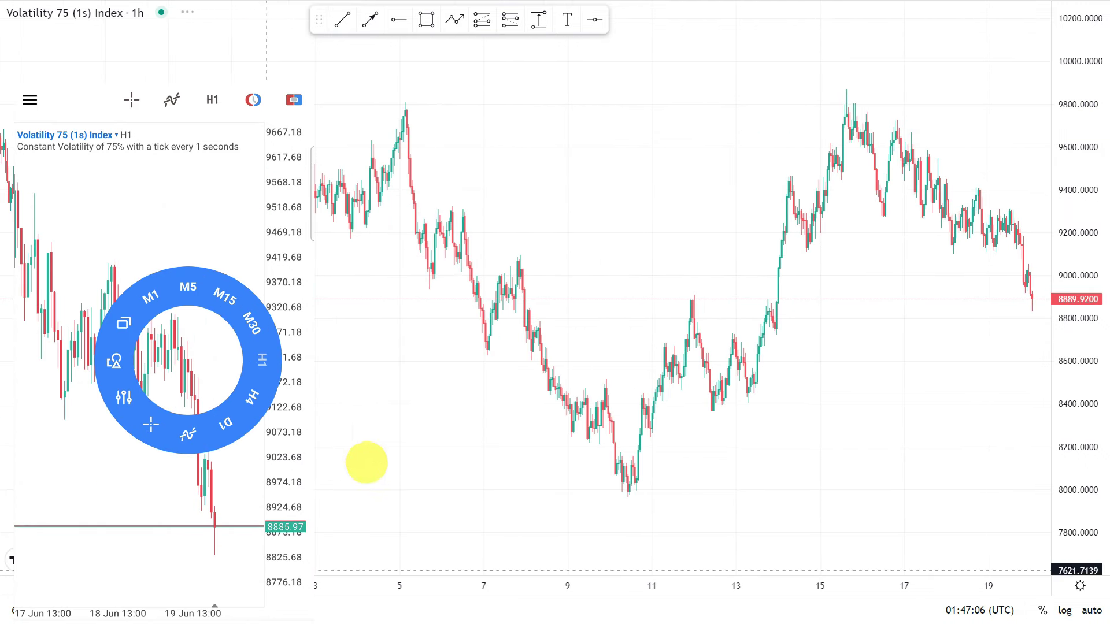
left_click_drag(379, 404, 229, 379)
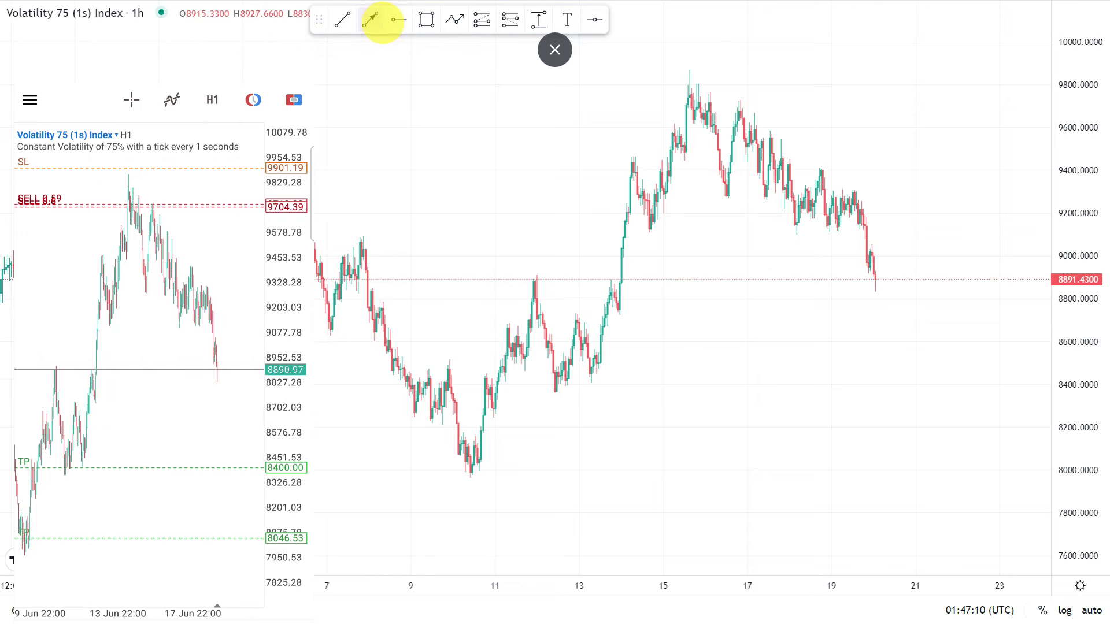
Draw a rising arrow from below the 12 June low to the mid-June peak
left_click(370, 20)
left_click(572, 489)
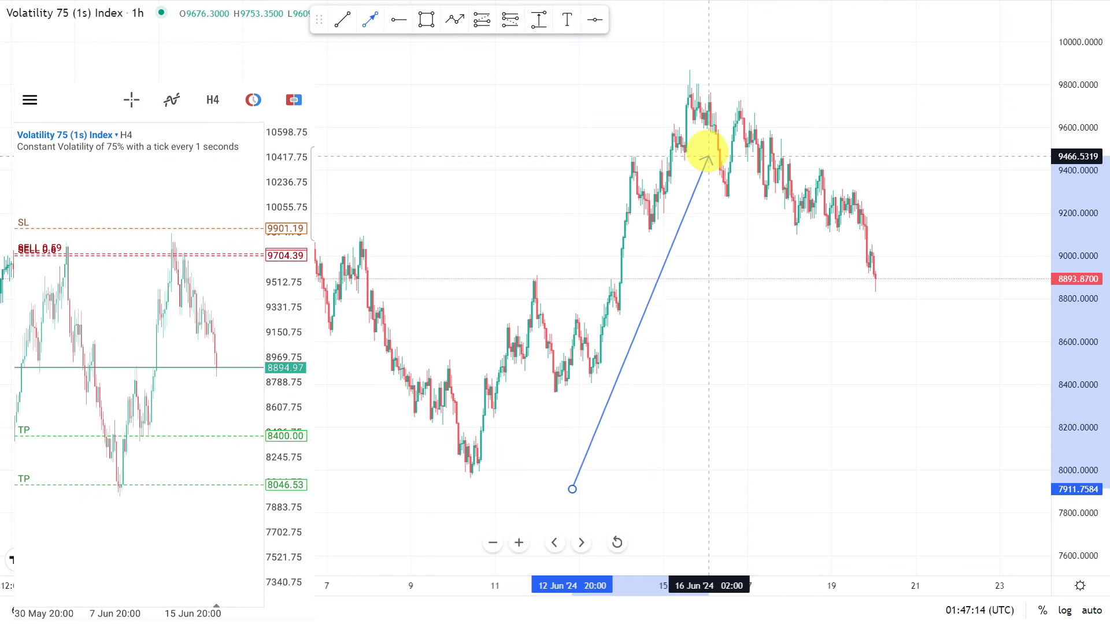
left_click(706, 149)
left_click(570, 168)
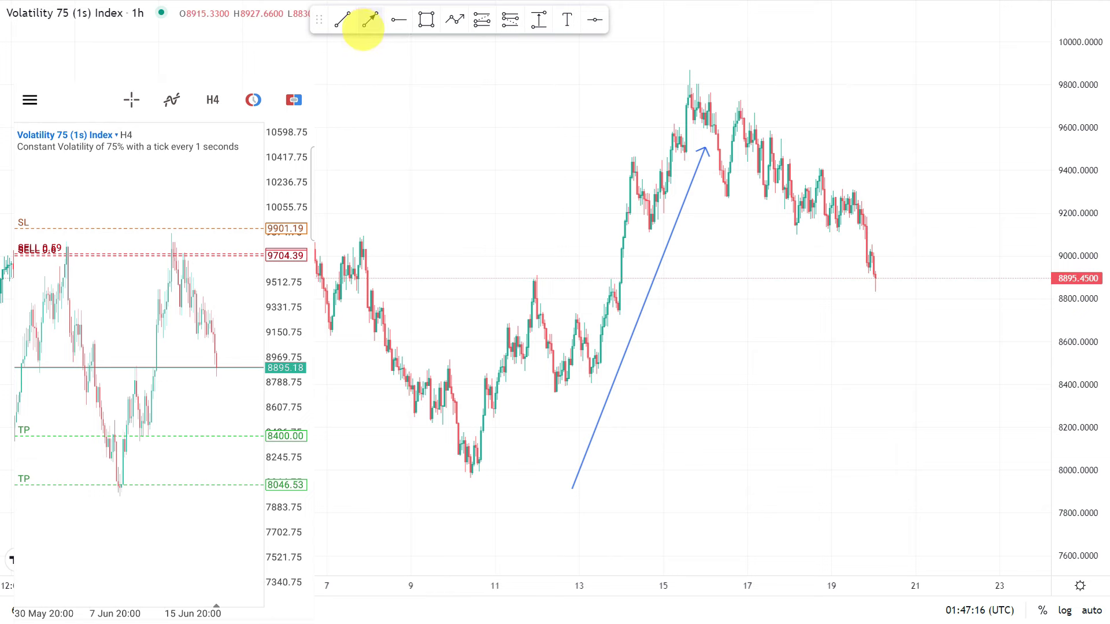
Draw a second arrow from the right pointing left at the June high
left_click(370, 20)
left_click(912, 62)
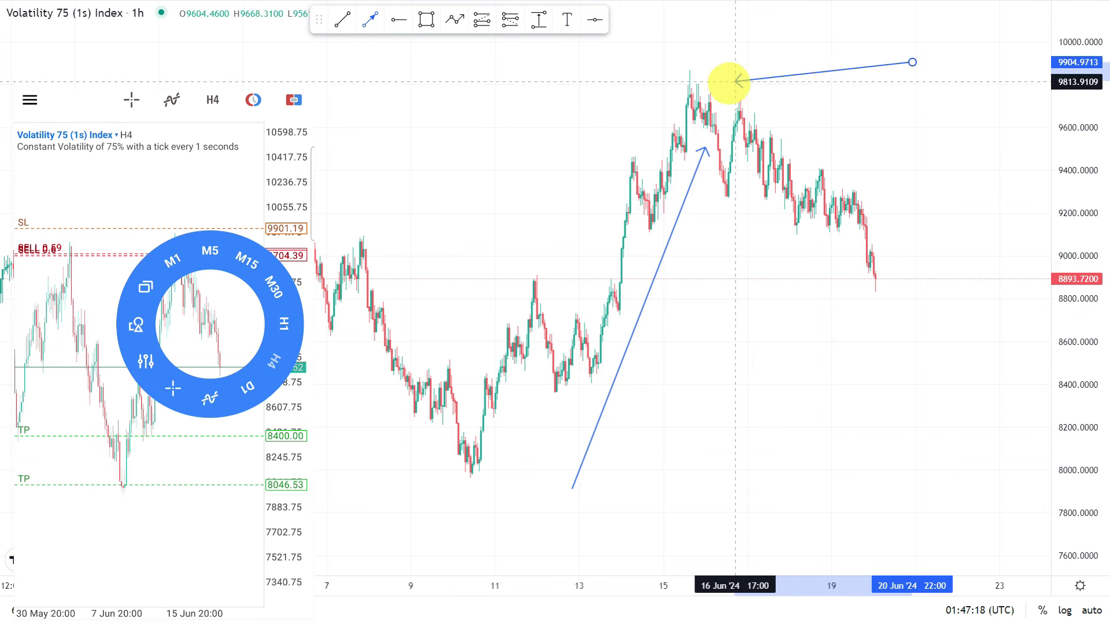
left_click(704, 87)
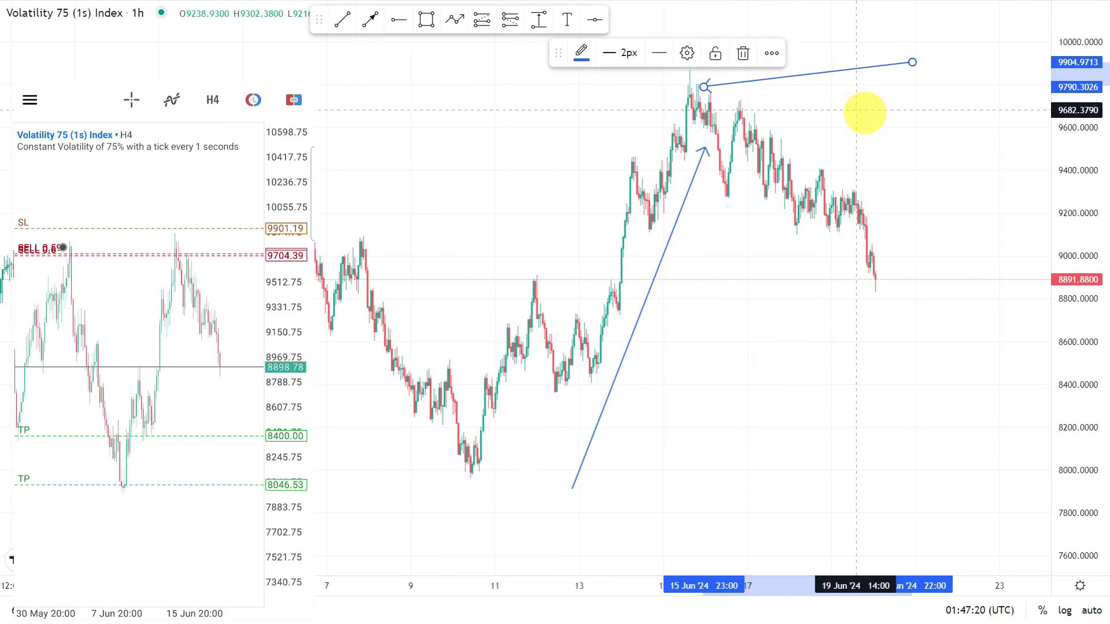
left_click(865, 112)
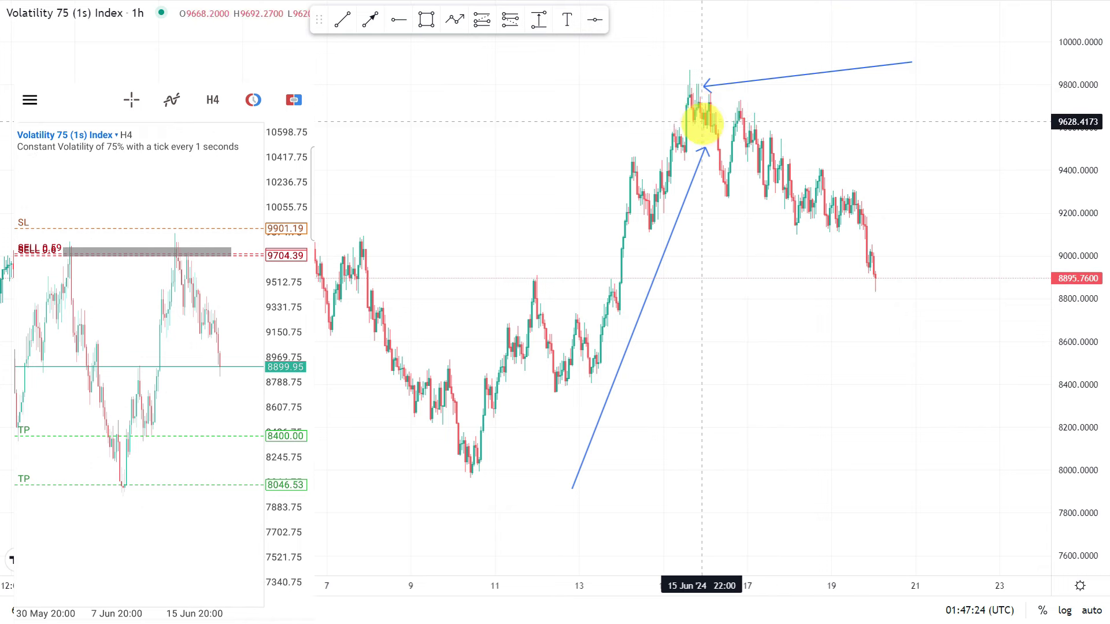
Delete the rising arrow and nudge the left-pointing upper arrow slightly right
left_click(721, 86)
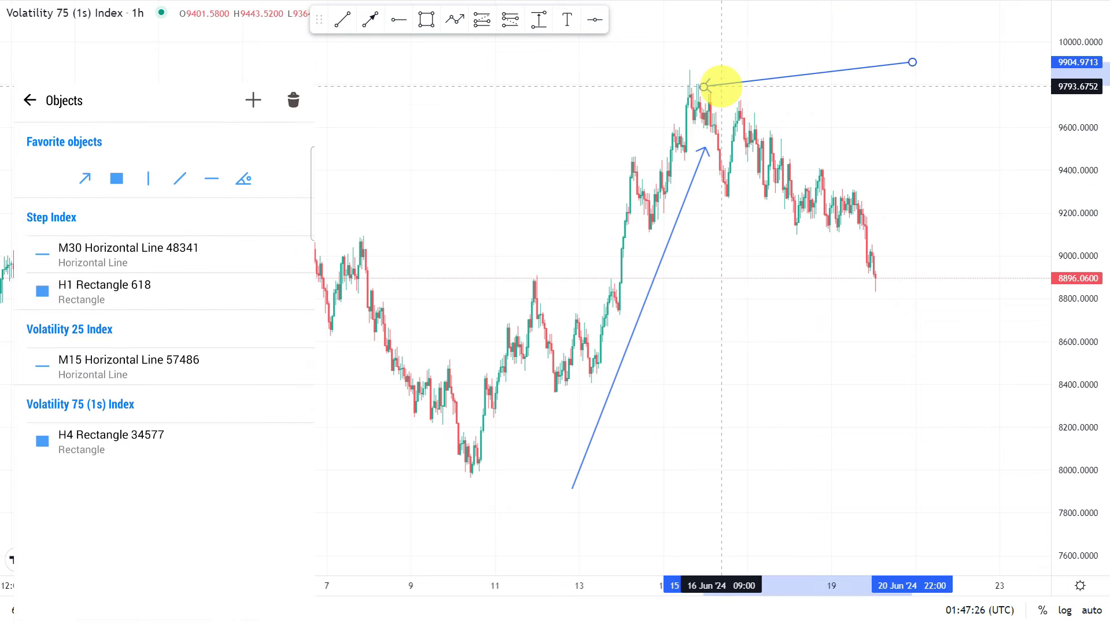
left_click_drag(721, 86, 725, 86)
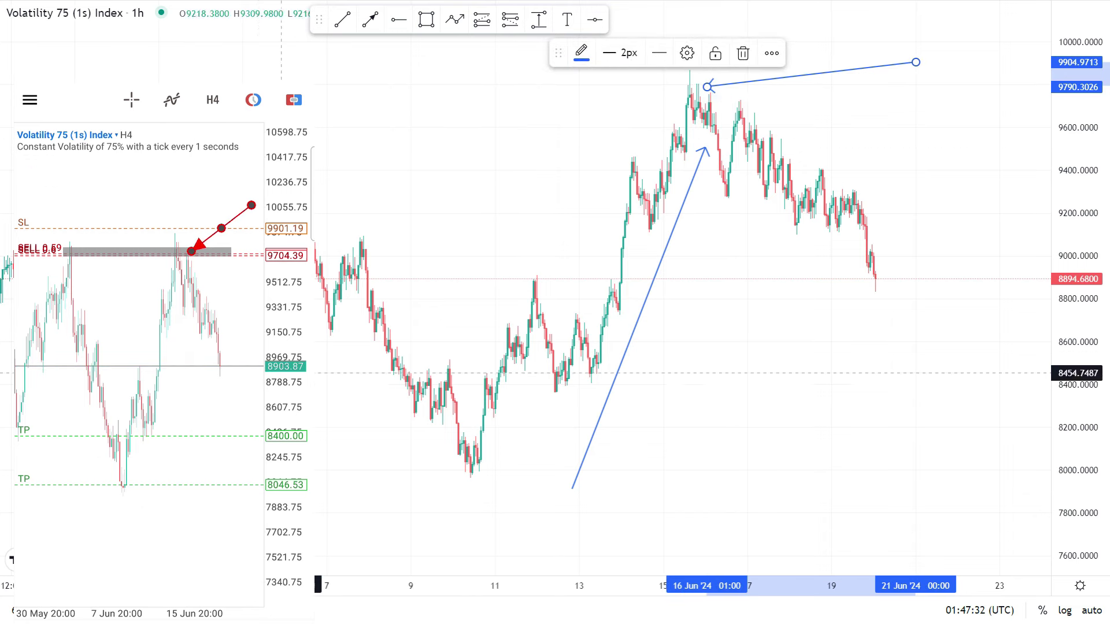
left_click(655, 275)
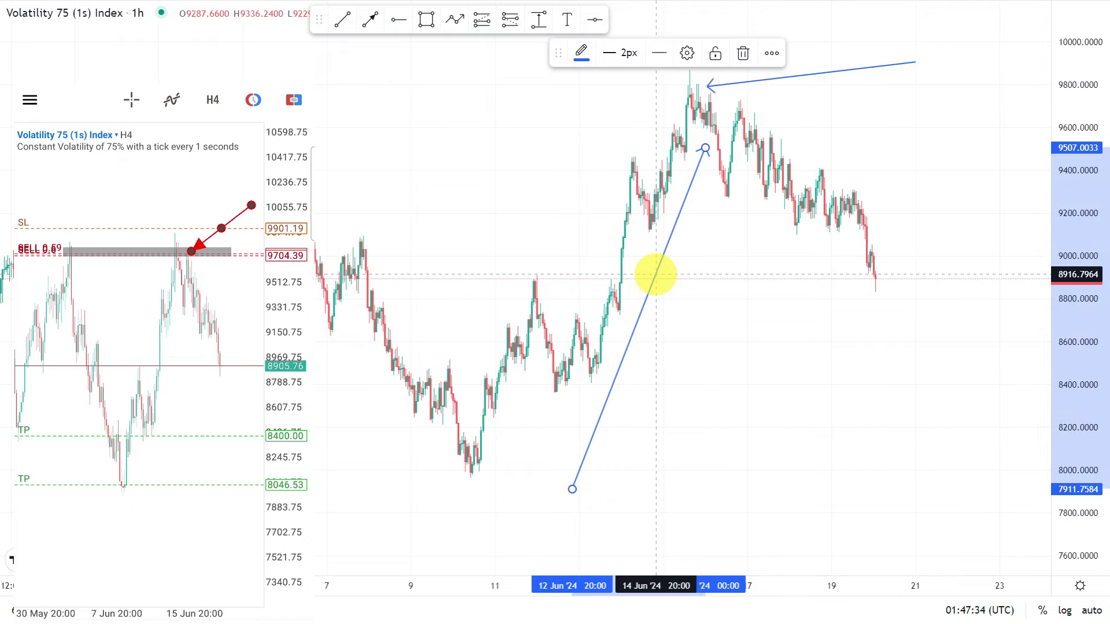
key("Delete")
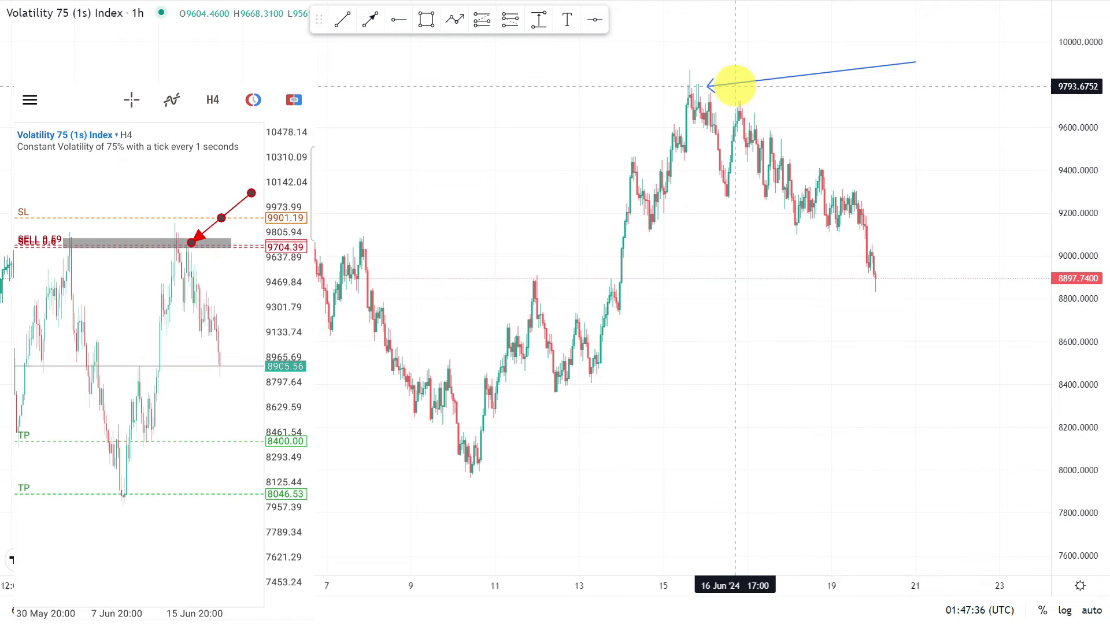
left_click(733, 84)
left_click_drag(733, 84, 777, 79)
Switch the chart to the 24H interval and delete the leftover arrow near the June high
left_click(513, 160)
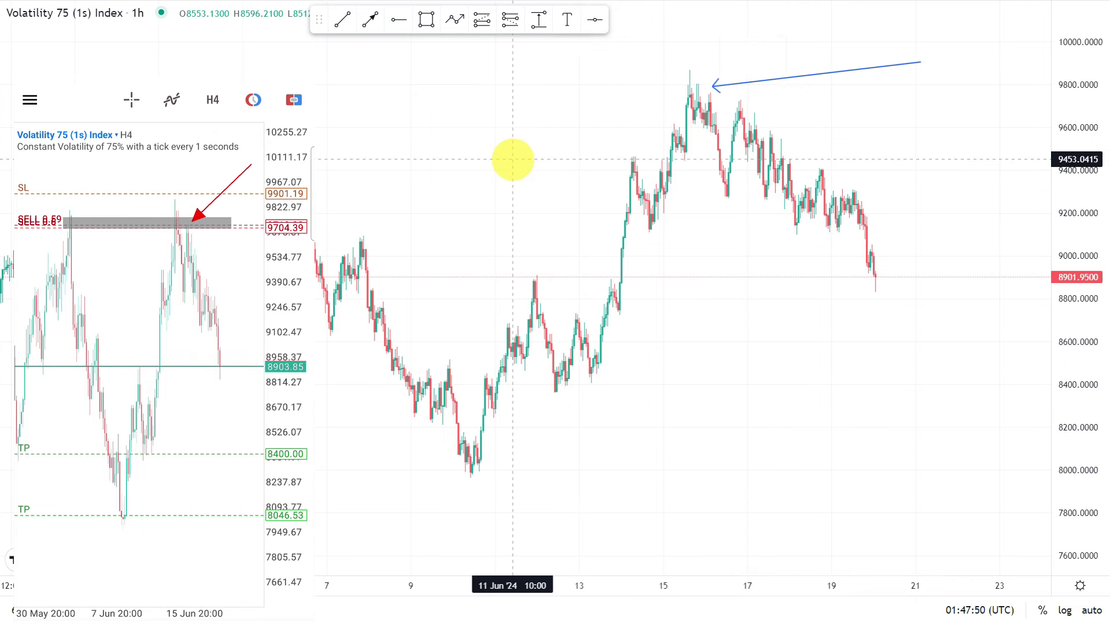
type("24H")
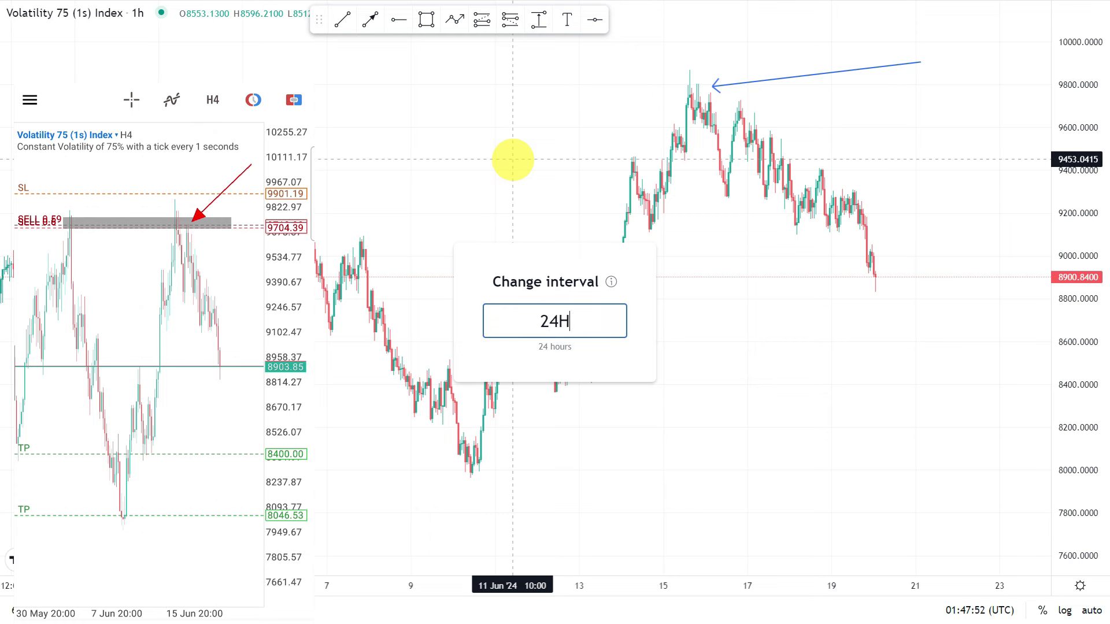
key("Return")
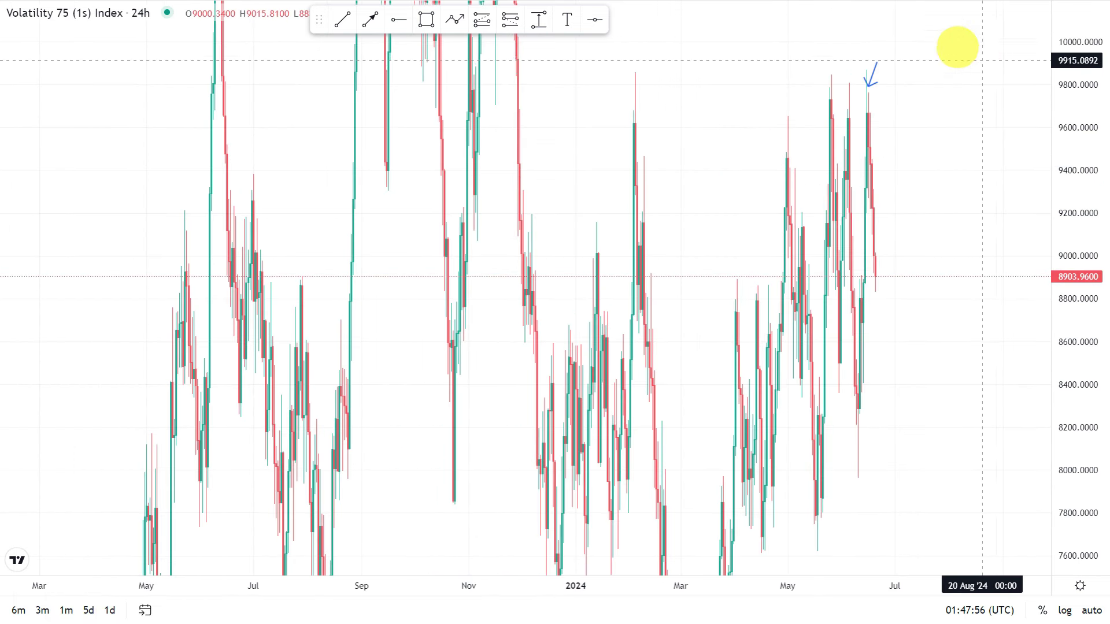
left_click(872, 73)
key("Delete")
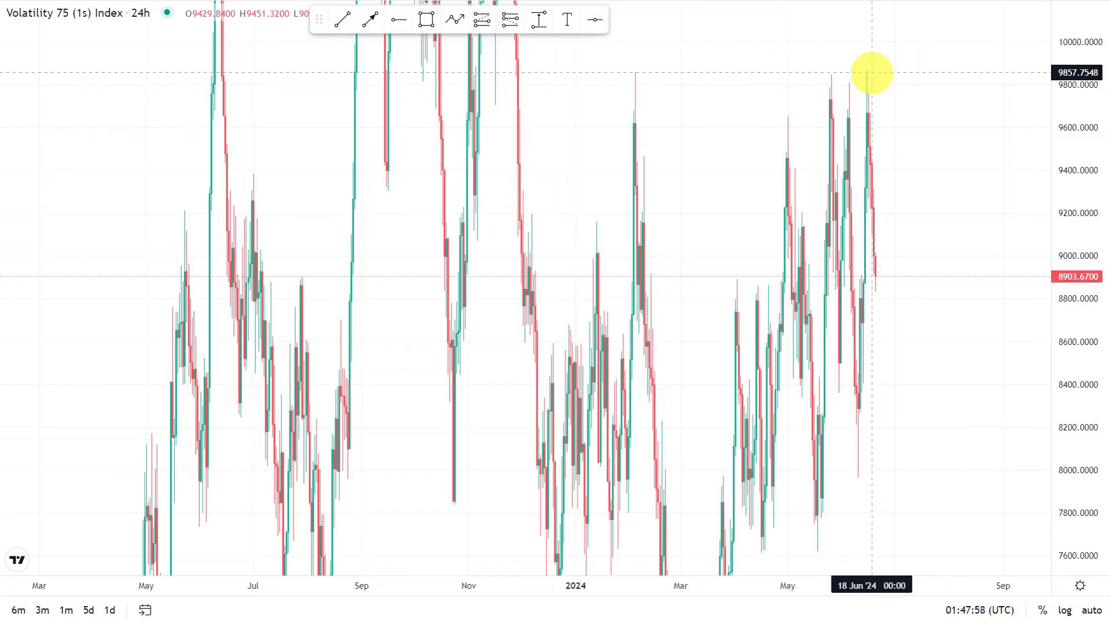
Rescale the price and time axes and pan to frame daily candles from late 2023 to June 2024
left_click_drag(1076, 122, 1025, 536)
left_click_drag(845, 472, 725, 438)
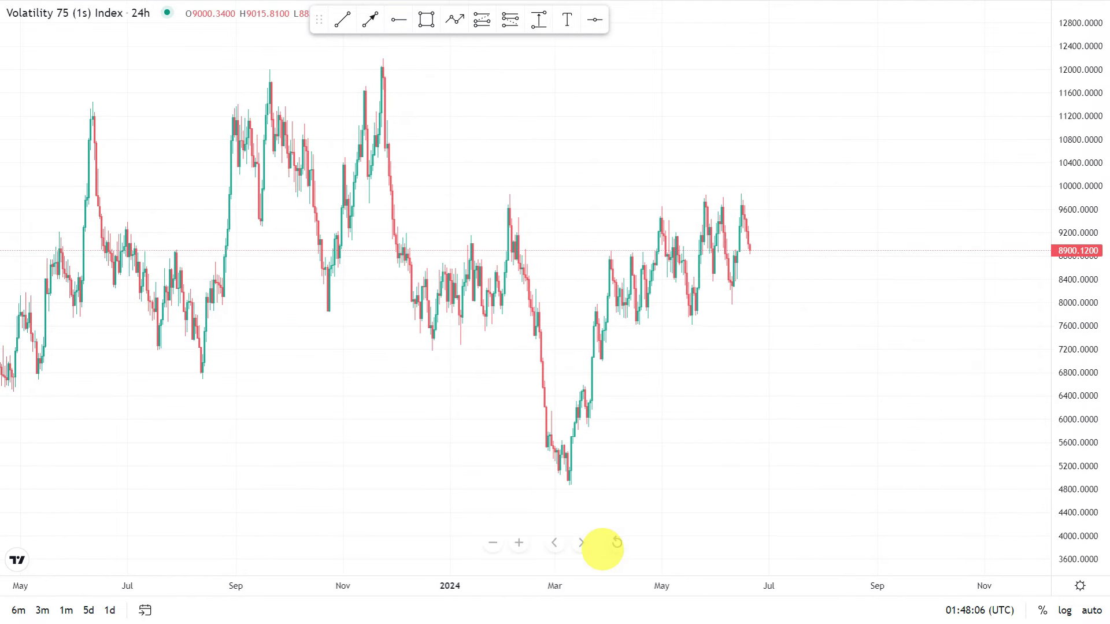
left_click_drag(558, 582, 372, 587)
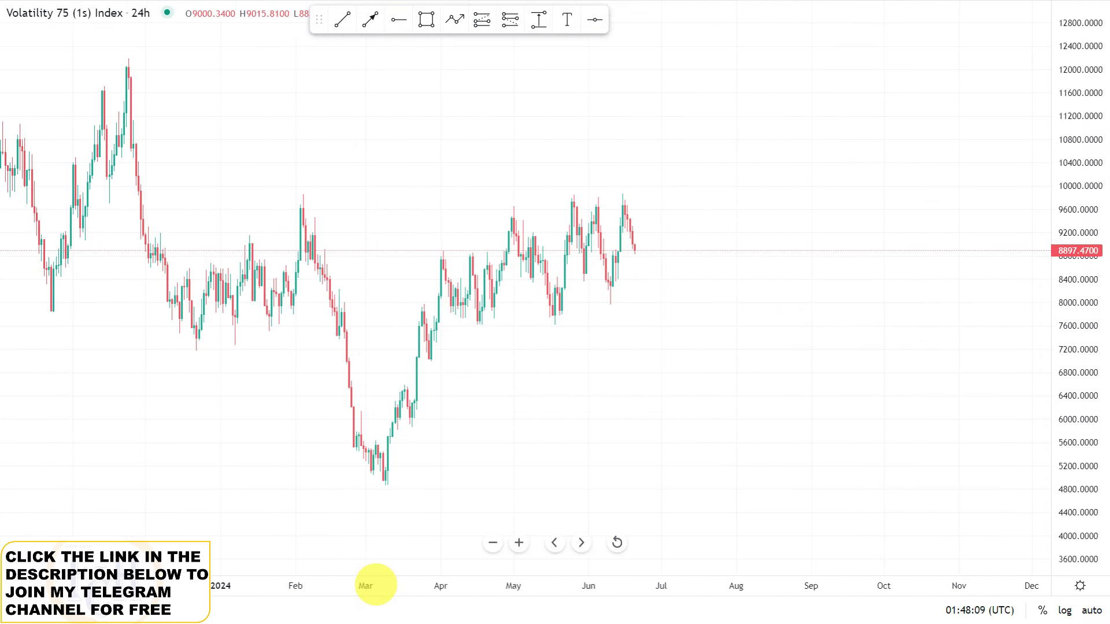
left_click_drag(456, 448, 587, 426)
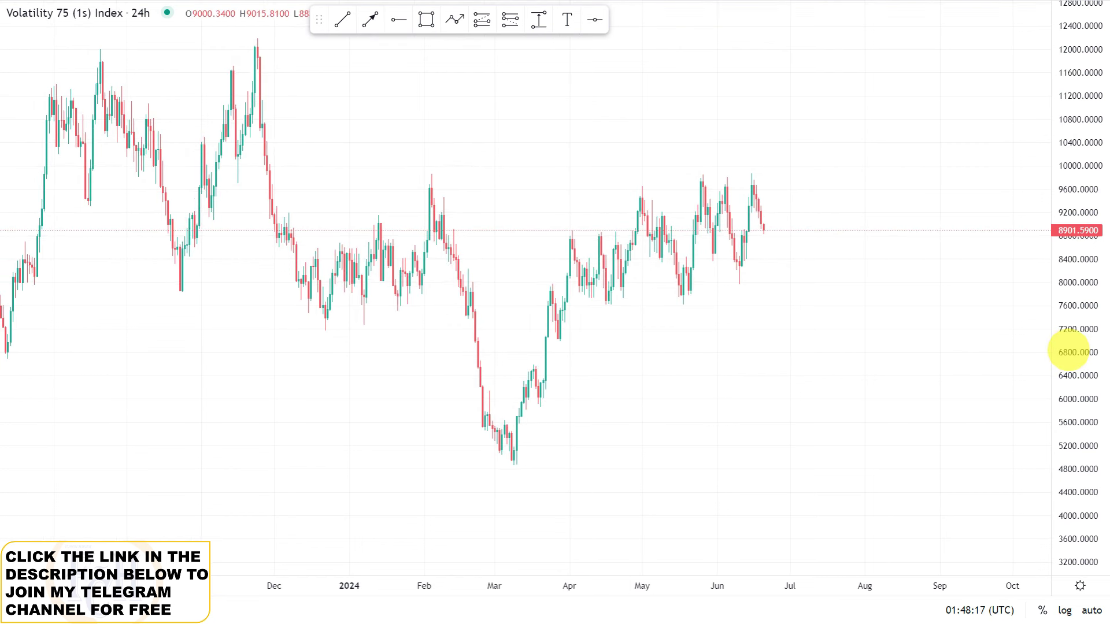
left_click_drag(750, 280, 798, 288)
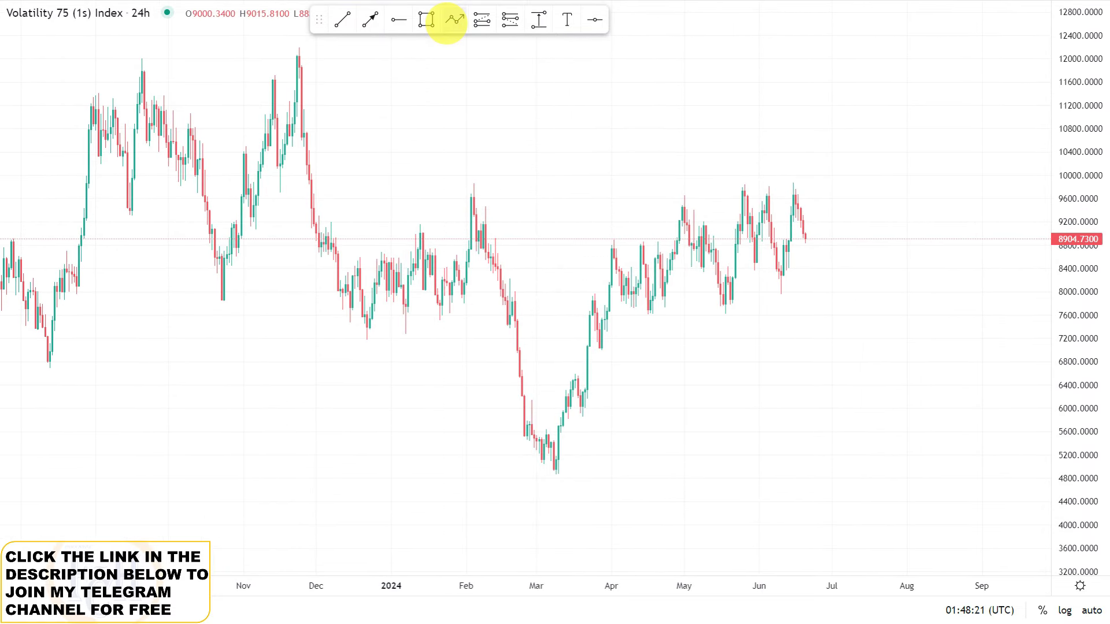
Draw a red zigzag through the November high, December low, February high and March low
left_click(455, 21)
left_click(287, 58)
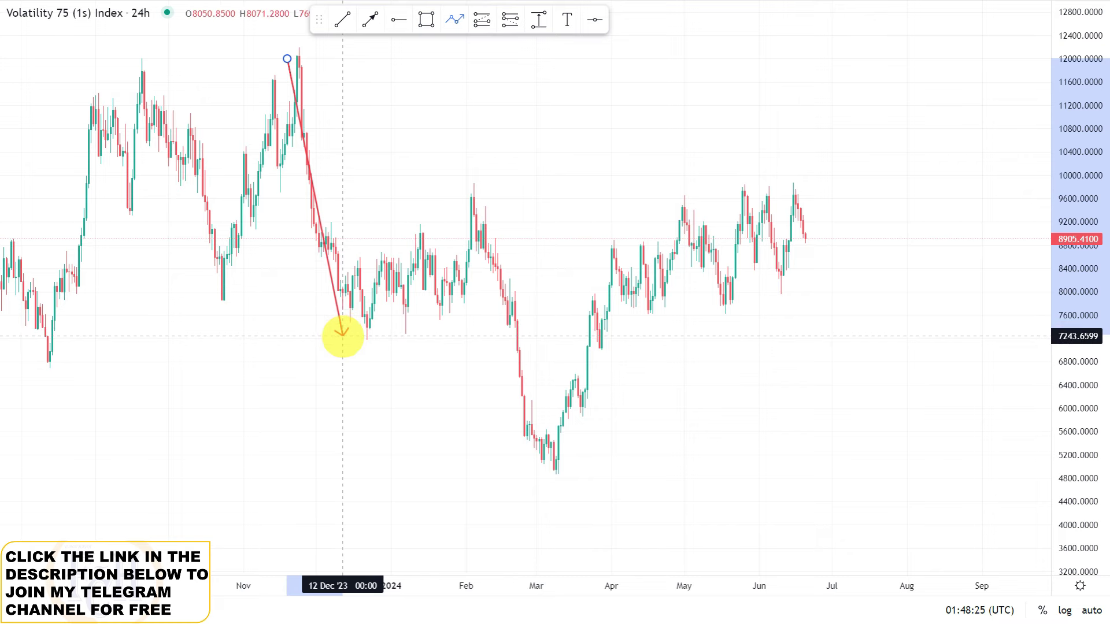
left_click(343, 336)
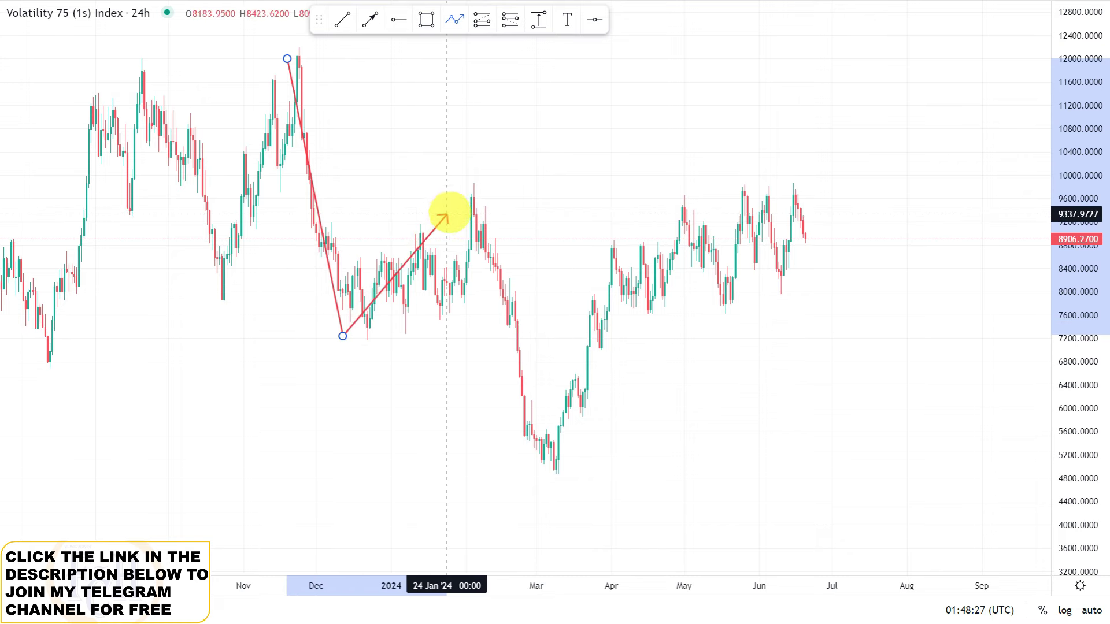
left_click(468, 194)
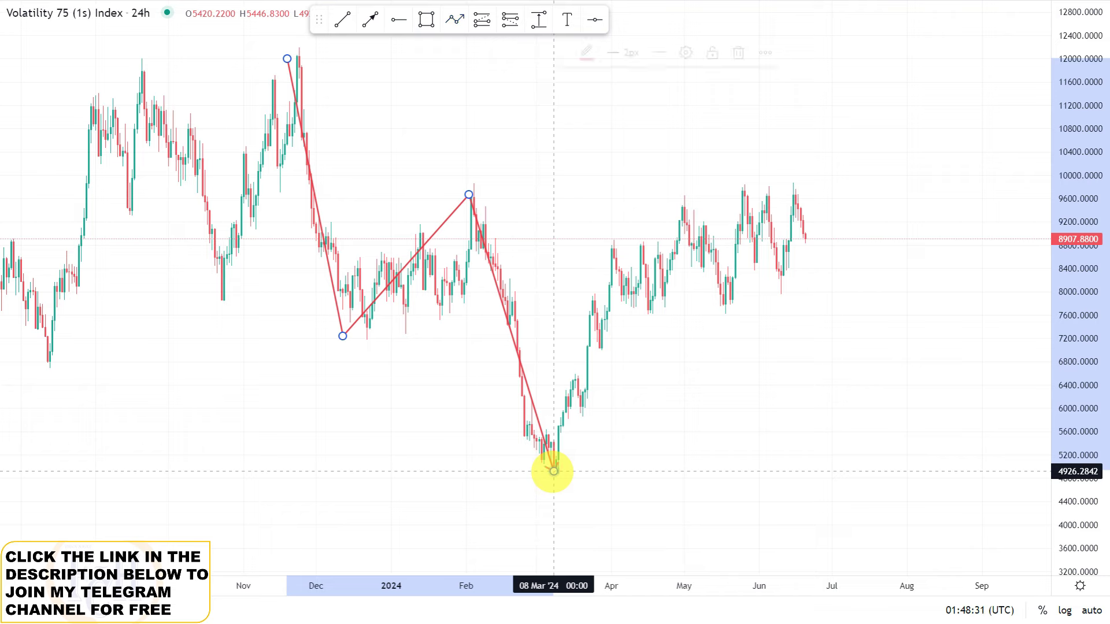
left_click(350, 414)
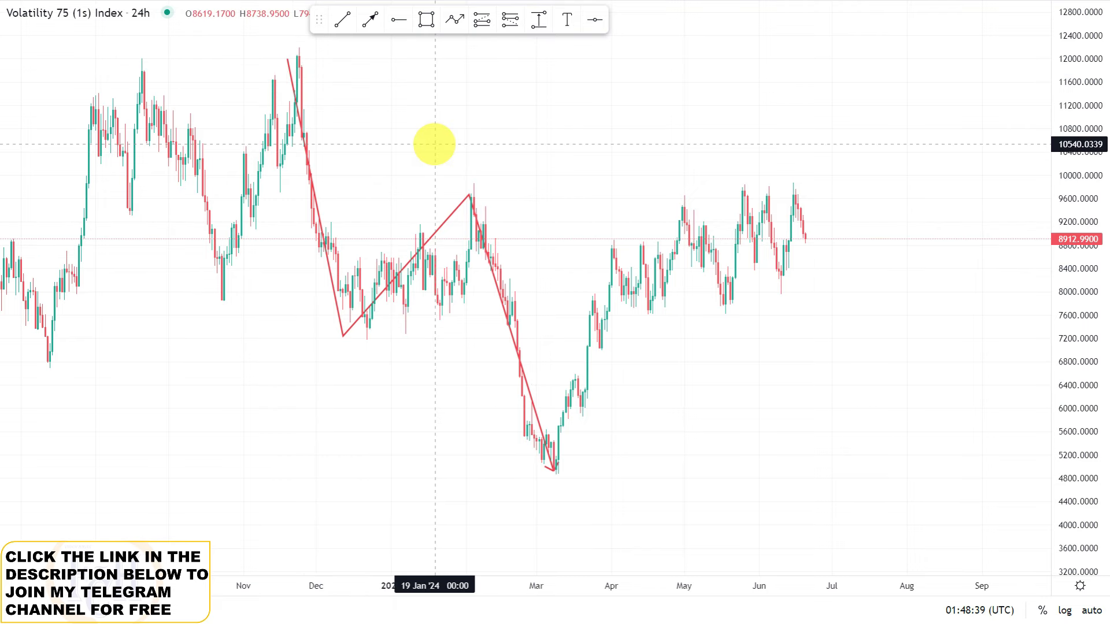
Draw a five-point zigzag projection from the June lows, raising its July vertex slightly
left_click_drag(714, 343, 516, 270)
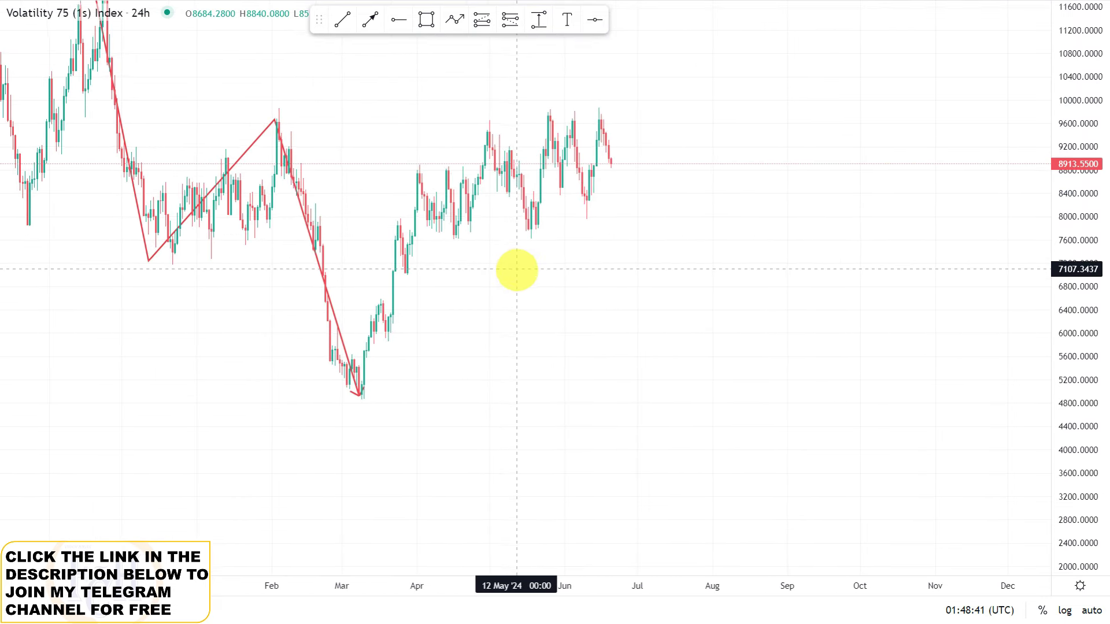
left_click(454, 20)
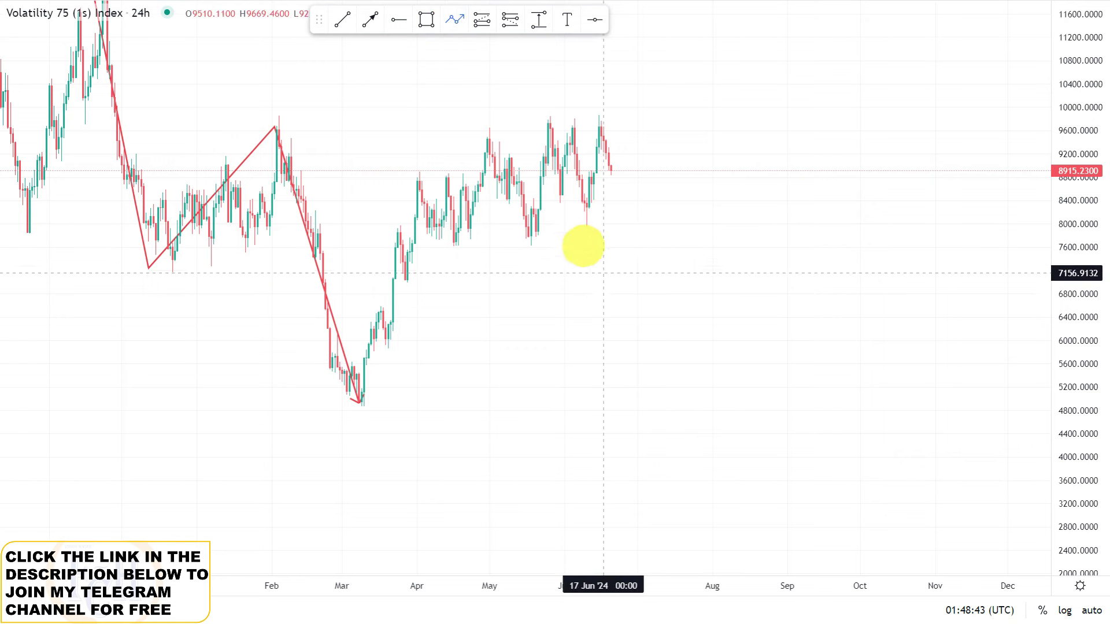
left_click(582, 237)
left_click(632, 352)
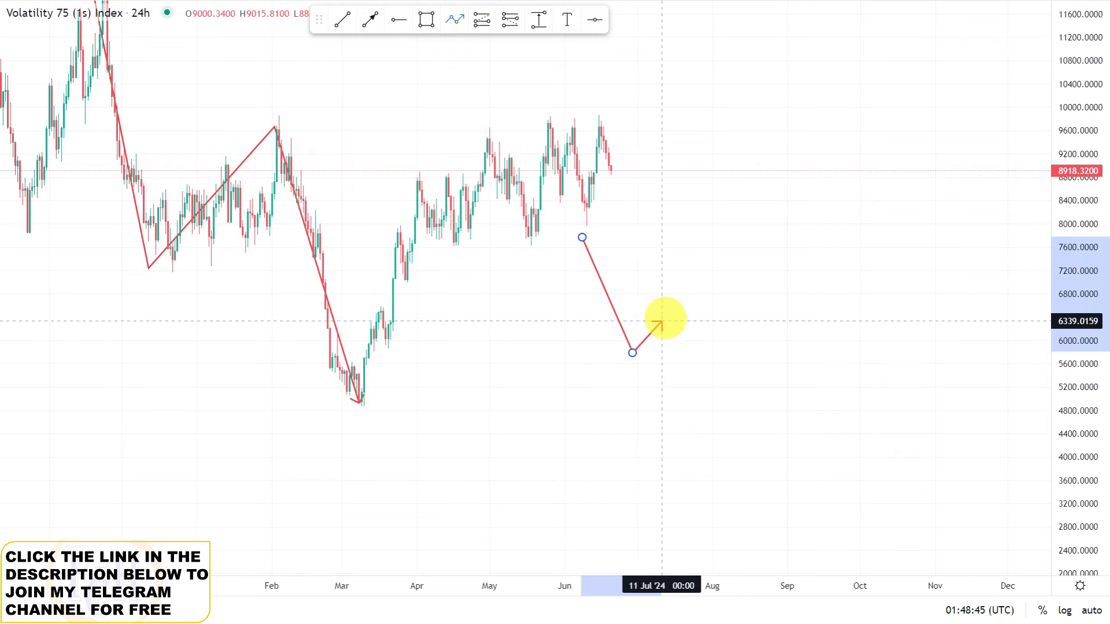
left_click(680, 307)
left_click(728, 427)
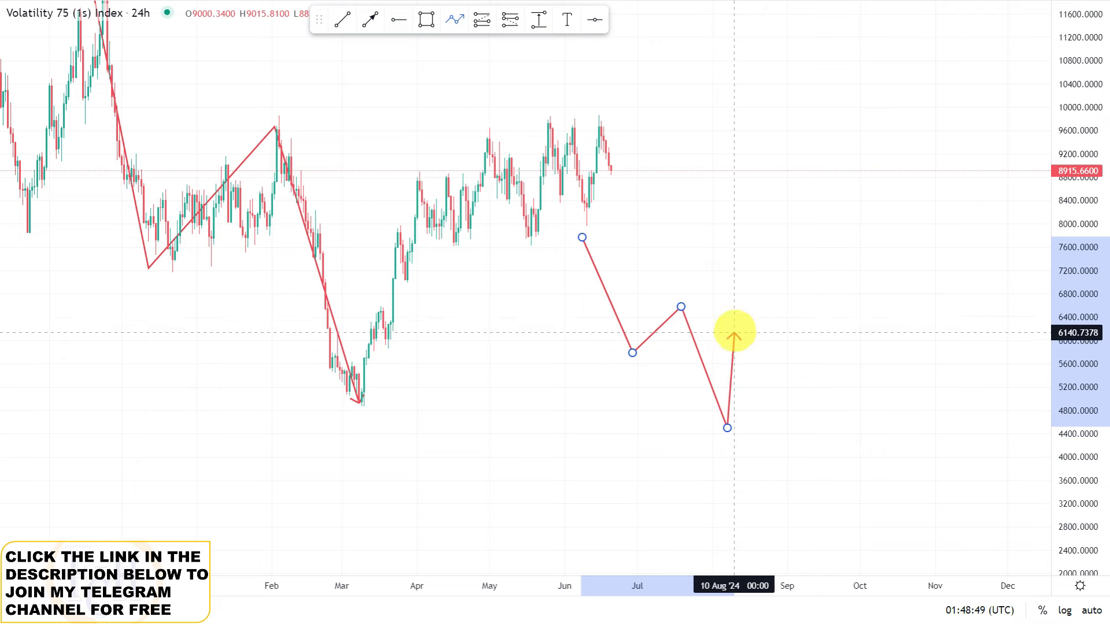
left_click(766, 310)
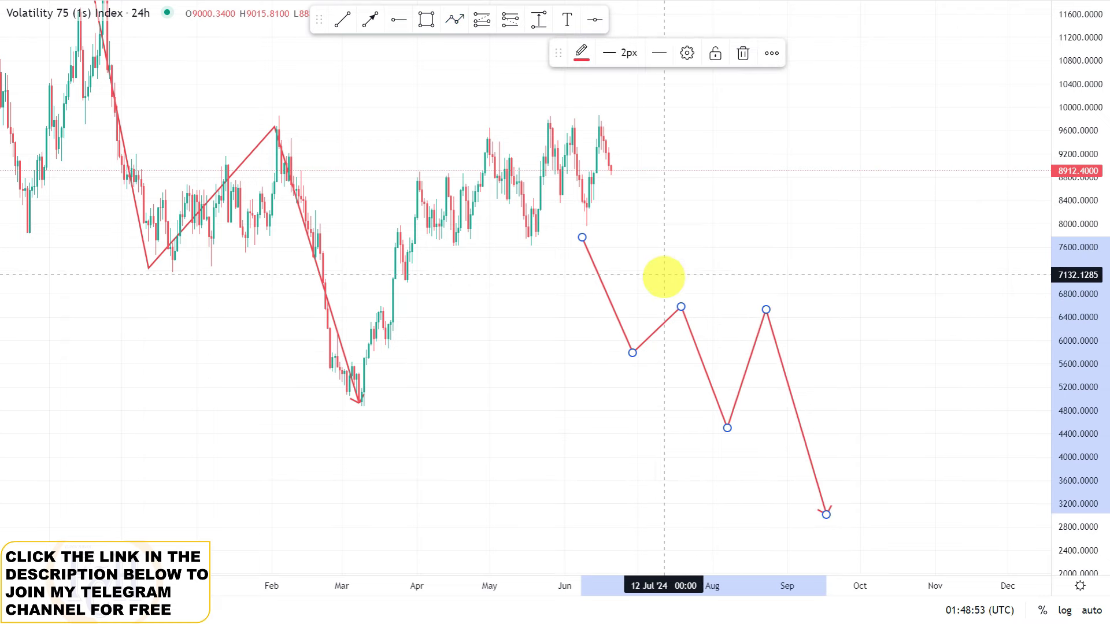
left_click_drag(681, 307, 679, 294)
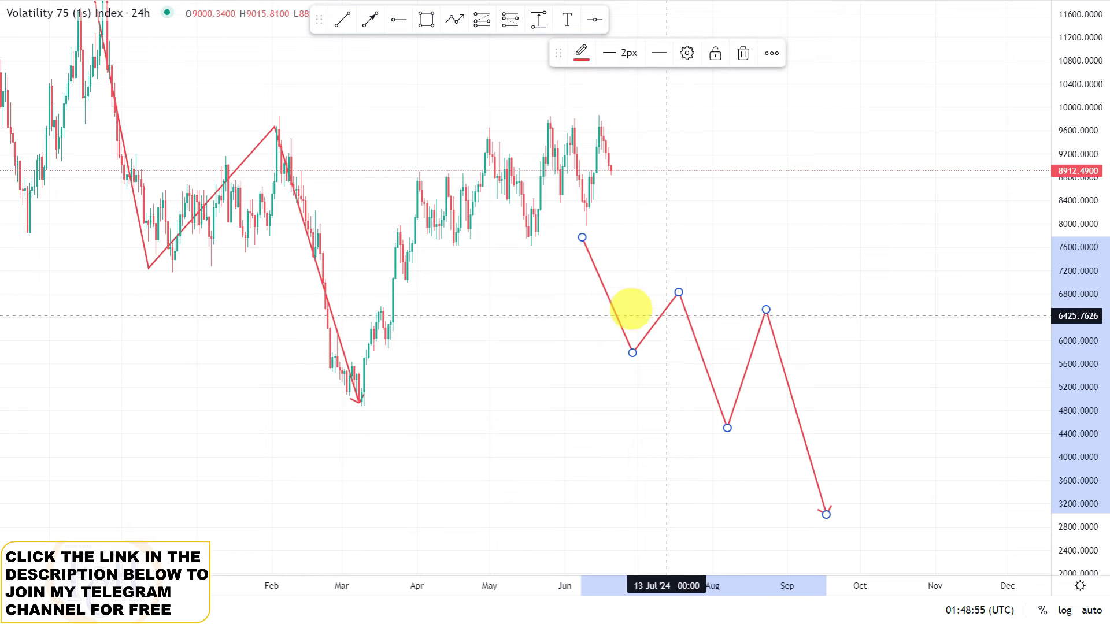
left_click(637, 189)
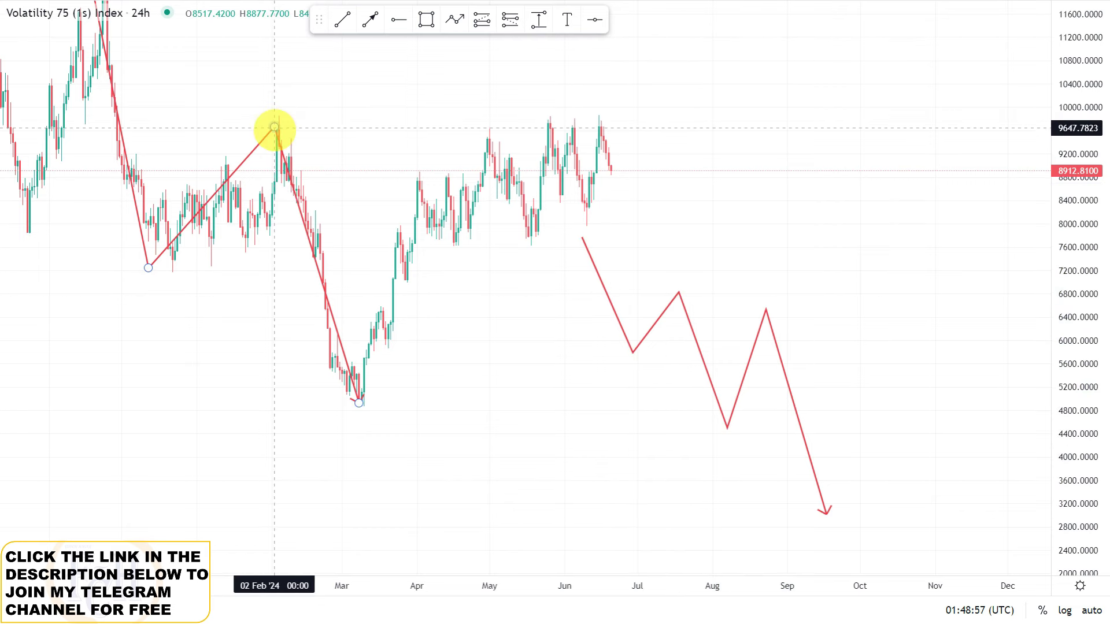
Delete the February–March zigzag and the projection zigzag, then pan back to late 2023
left_click(275, 127)
key("Delete")
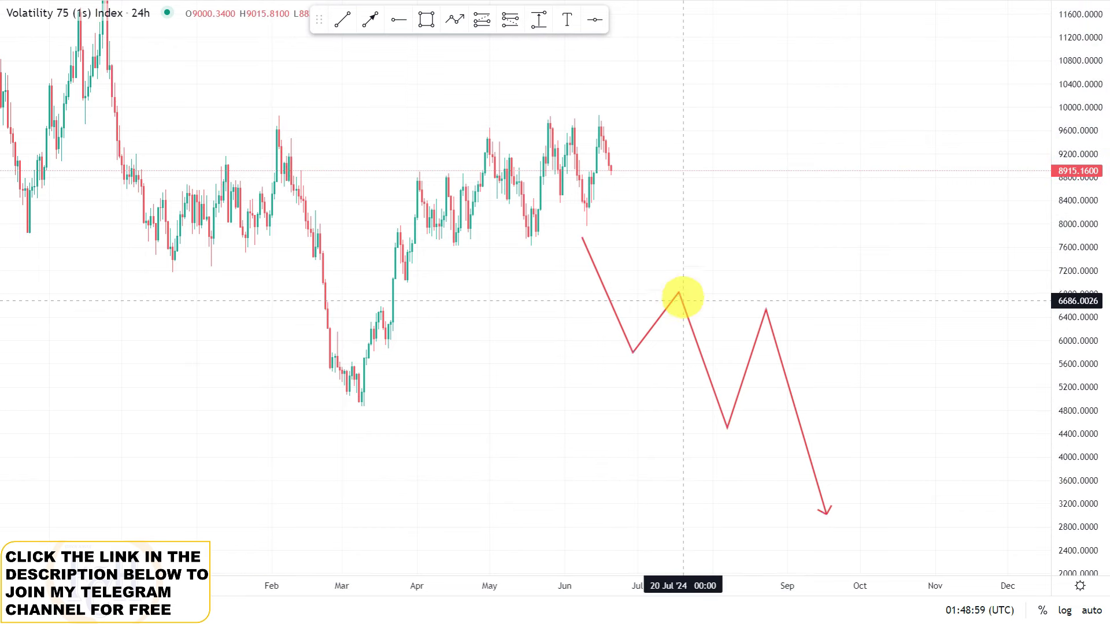
left_click(681, 296)
key("Delete")
left_click_drag(545, 299, 832, 374)
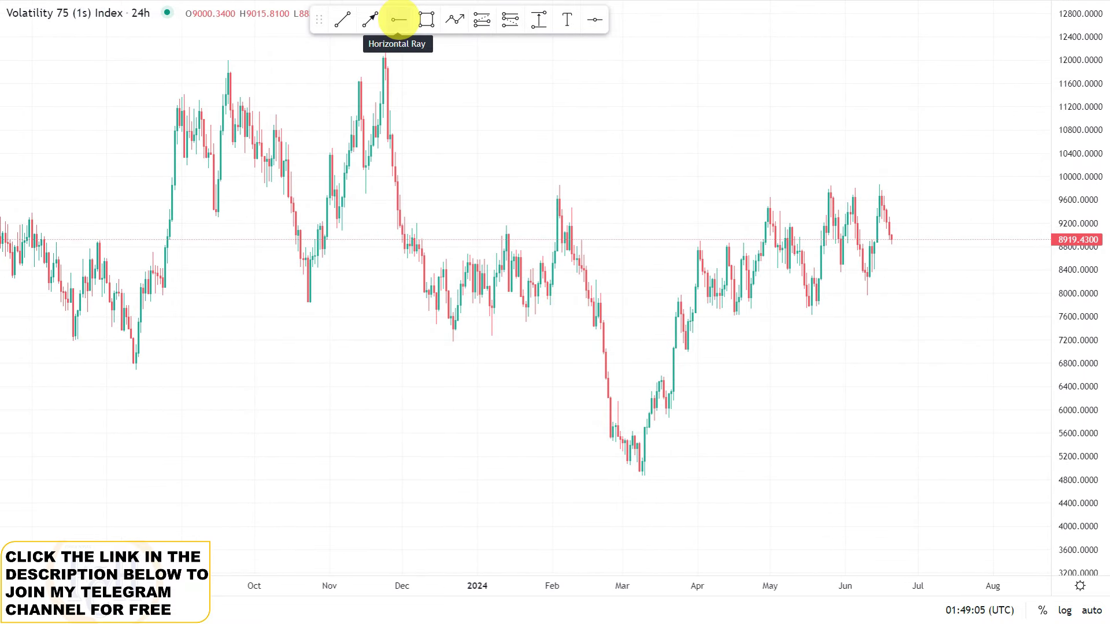
Place a horizontal resistance ray at 9412.3270
left_click(399, 20)
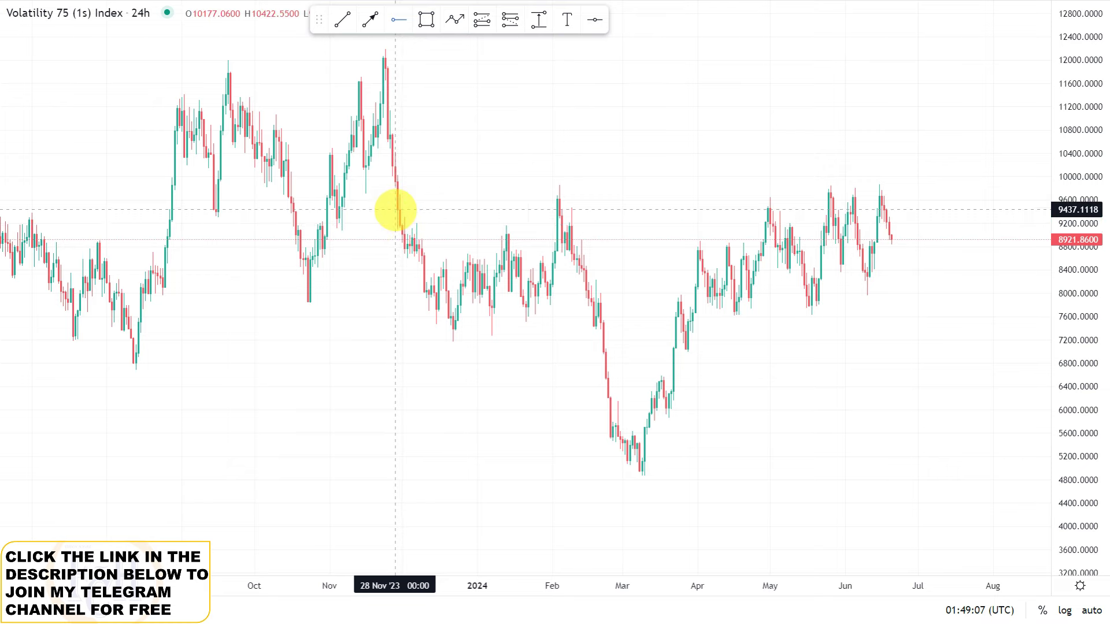
mouse_move(395, 209)
left_mouse_down()
mouse_move(426, 195)
mouse_move(394, 211)
left_mouse_up()
left_click(478, 131)
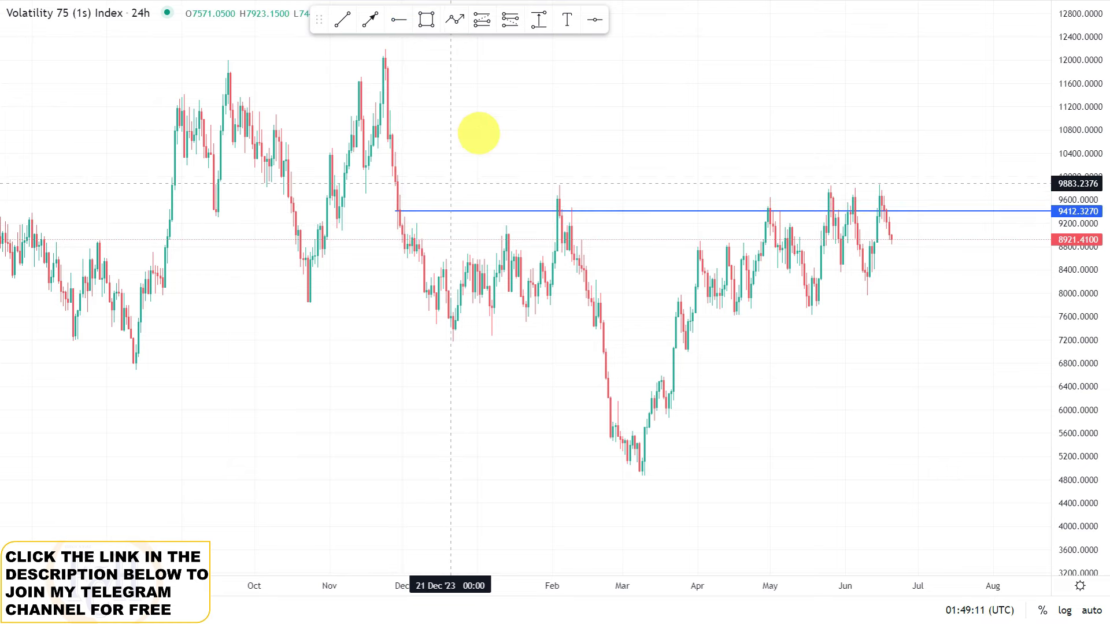
Box the February peak down to the ray level and add a second horizontal ray at 9957.5919
left_click(426, 20)
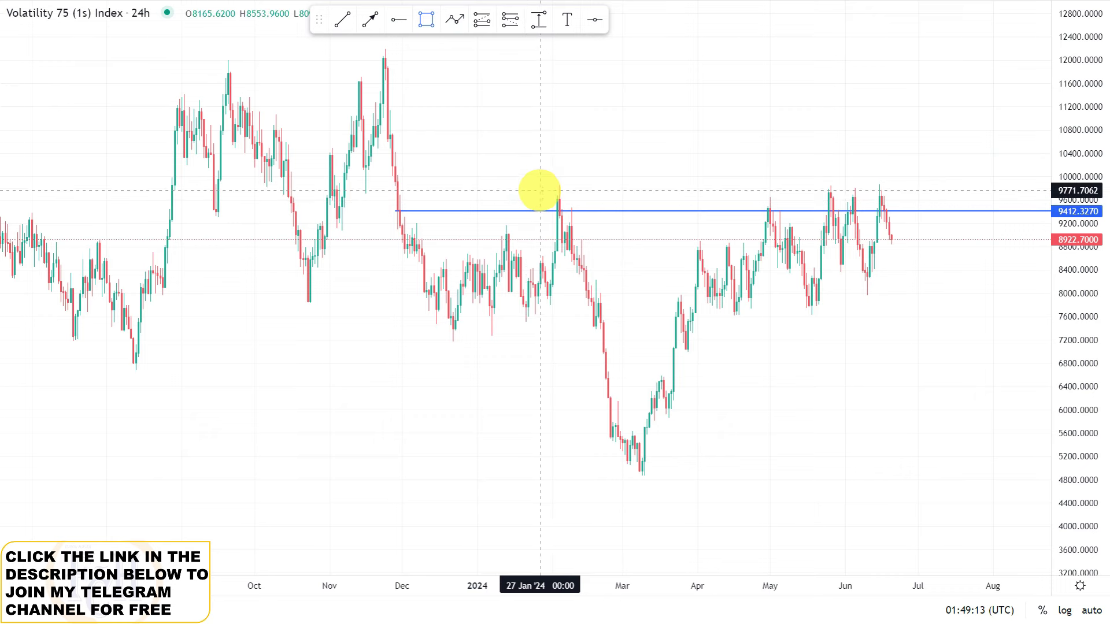
left_click(539, 191)
left_click(581, 211)
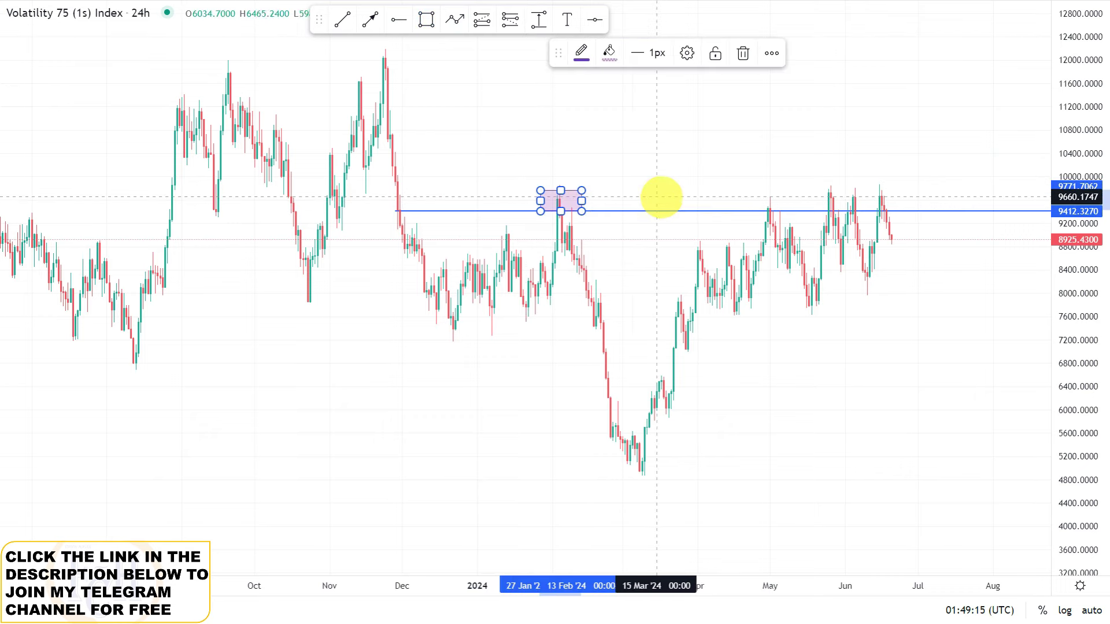
left_click(661, 196)
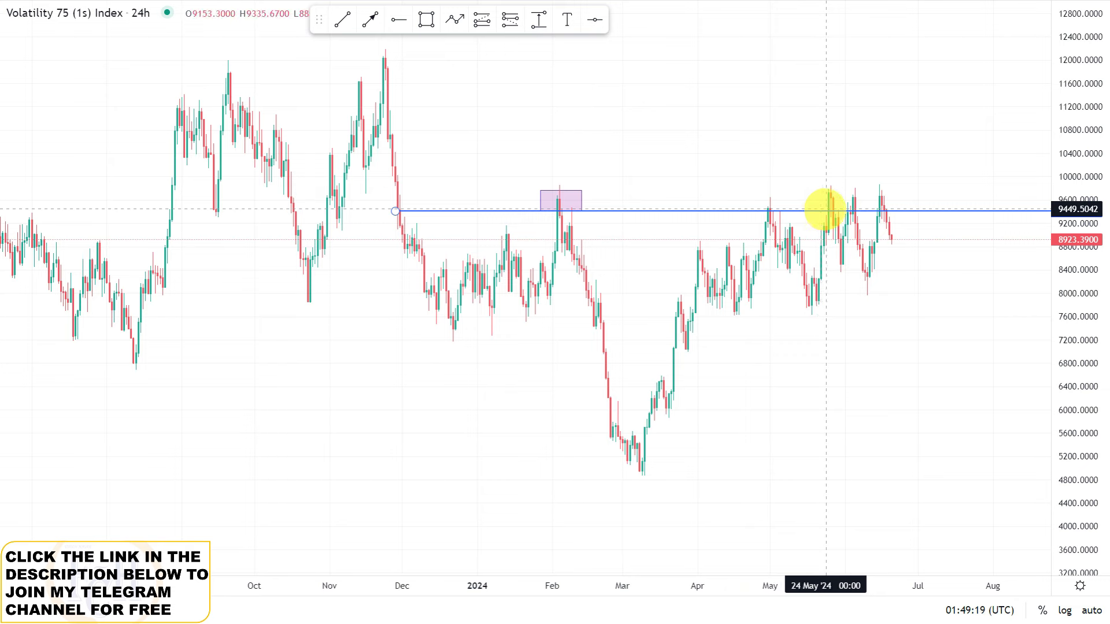
left_click(404, 24)
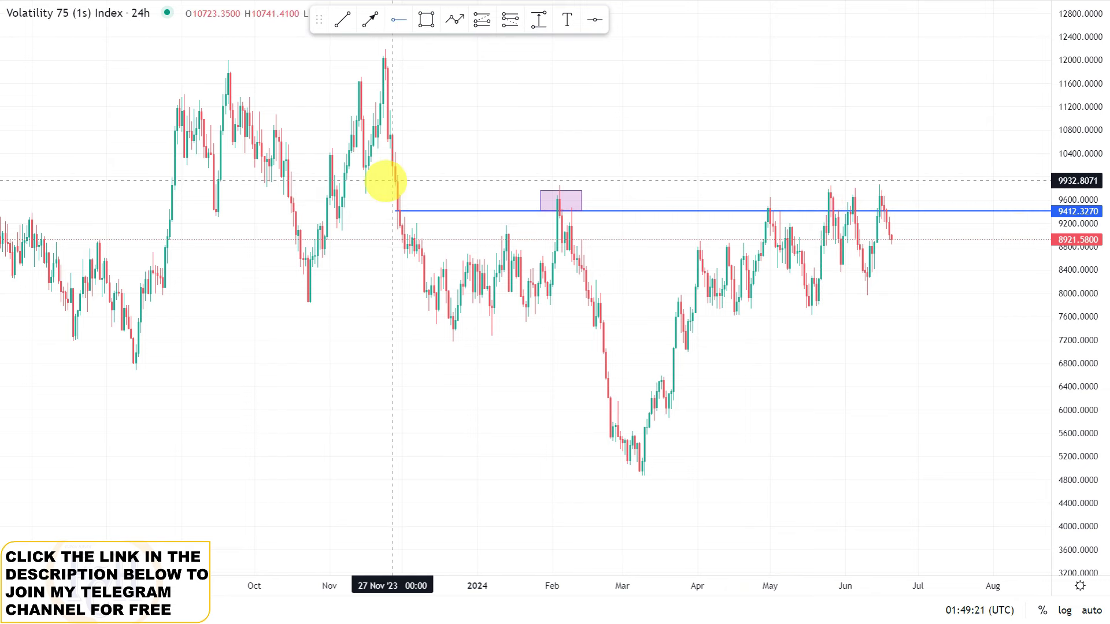
left_click(402, 179)
Change the interval to 1h, showing hourly candles for 9–20 June below both blue levels
left_click(572, 154)
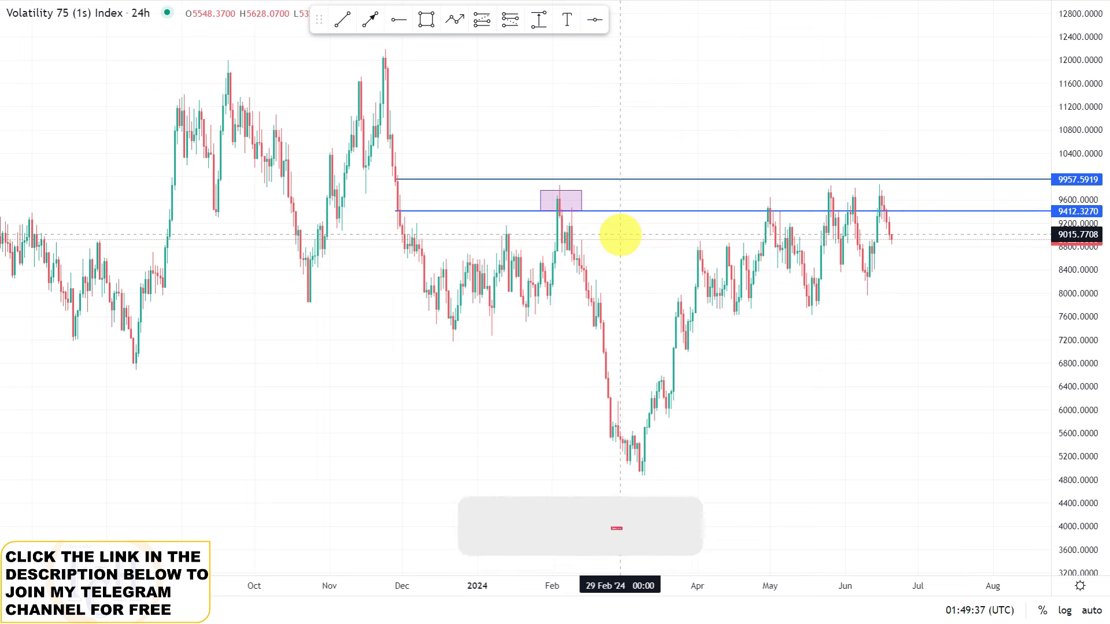
type("1")
key("Return")
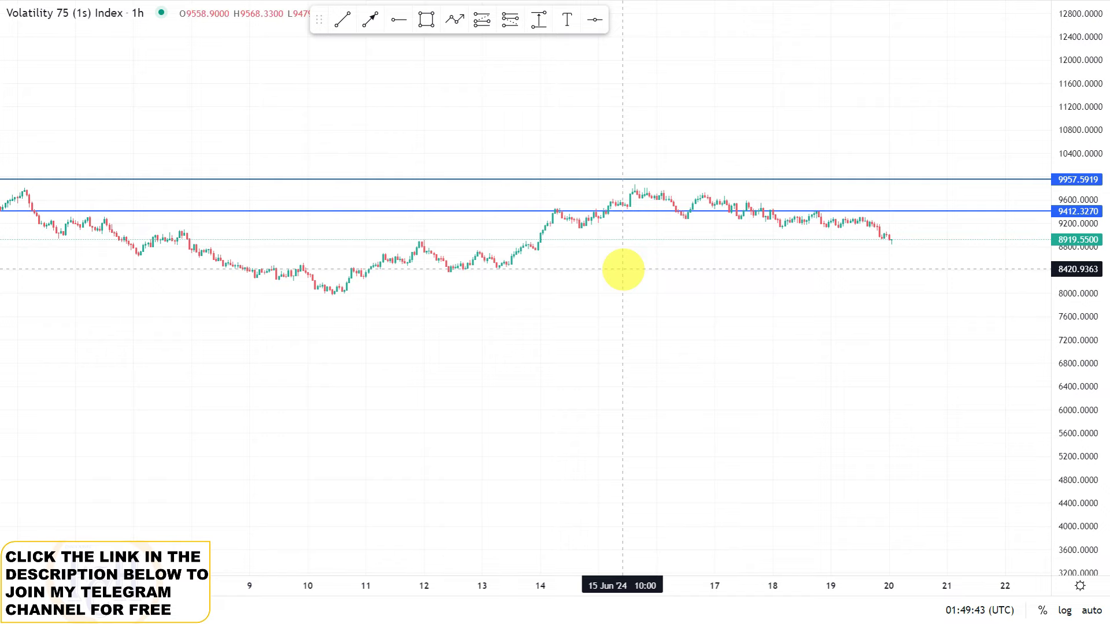
Compress the time scale, stretch the price scale to about 5250–10750, and pan left and down
left_click_drag(446, 580, 756, 578)
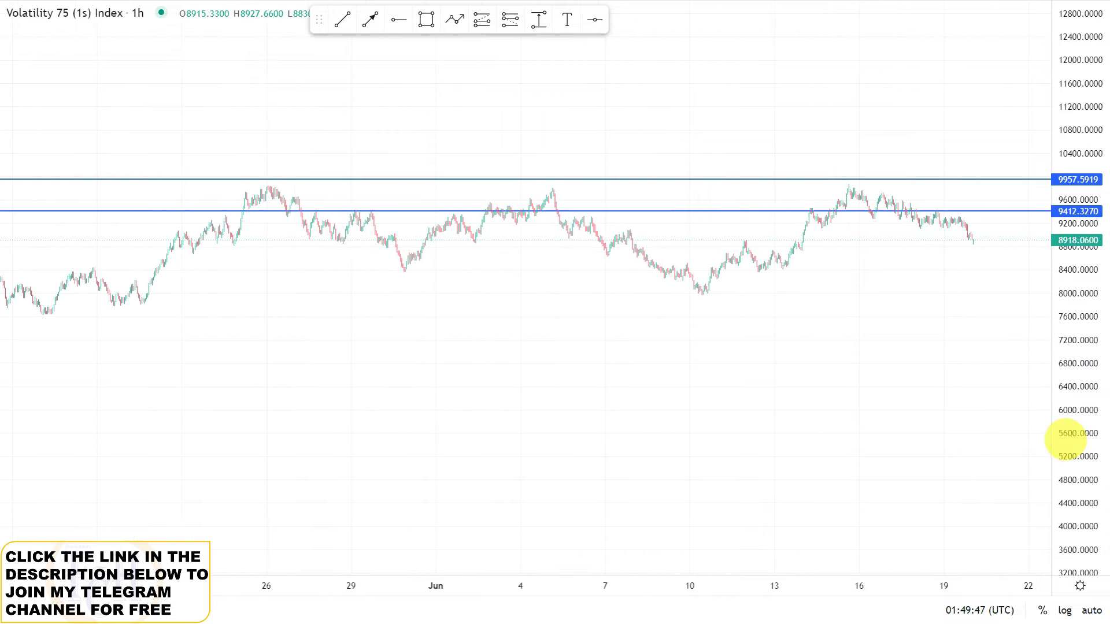
left_click_drag(1066, 449, 1053, 240)
left_click_drag(803, 271, 599, 309)
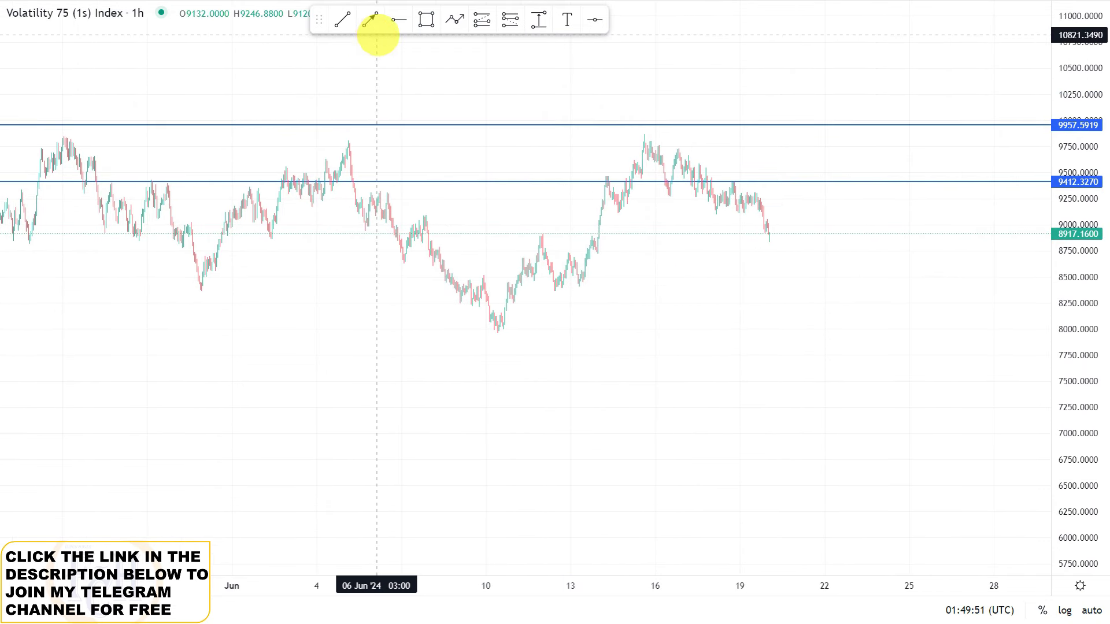
Start an arrow path from near 7858 up to the 9412 ray, then cancel it unfinished
left_click(575, 344)
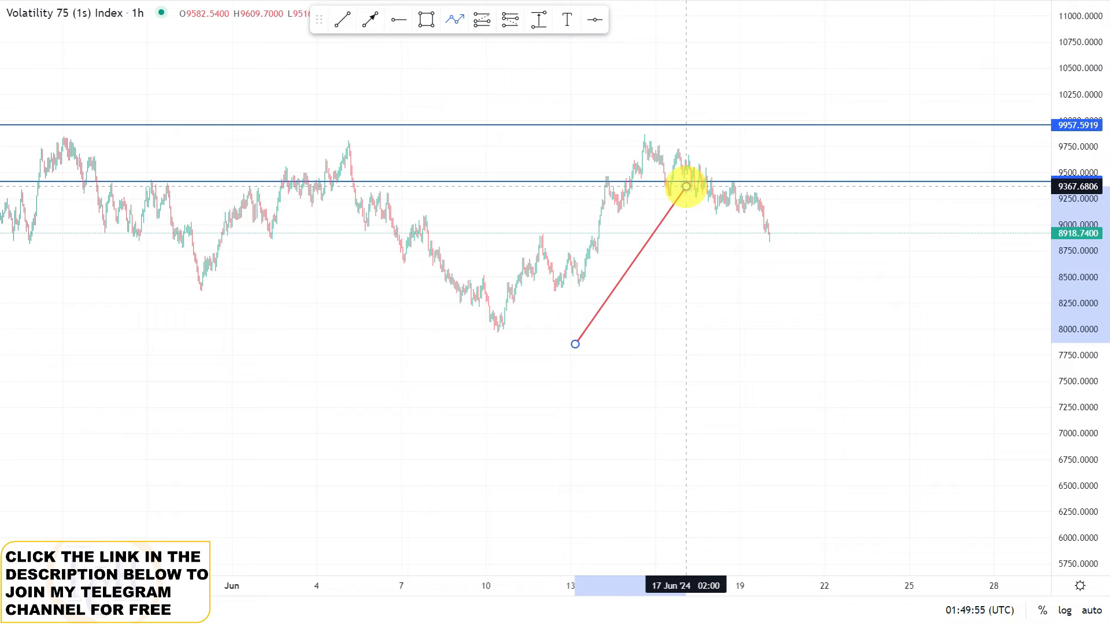
left_click(686, 187)
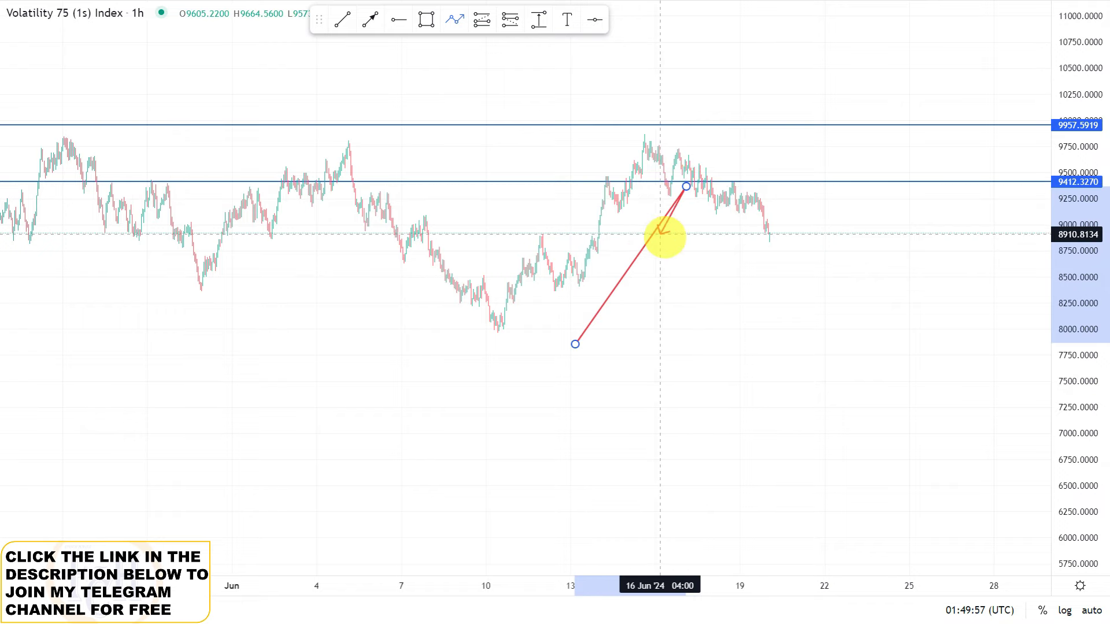
left_click(702, 242)
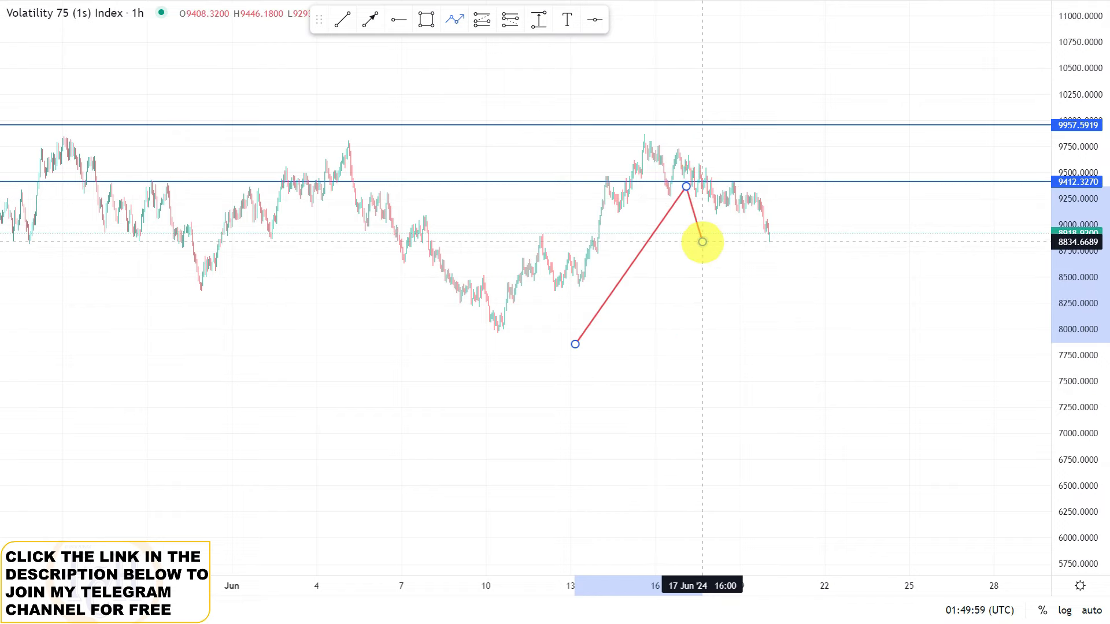
key("Escape")
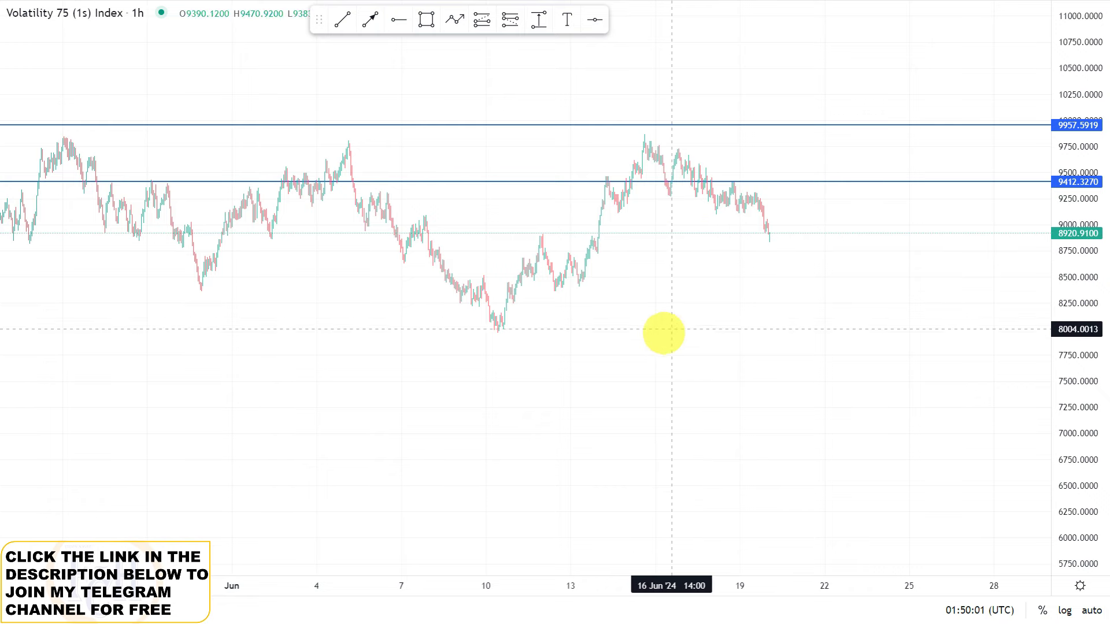
Start a red zigzag path below the candles, rising in waves to a top near 7000
left_click_drag(664, 323, 687, 209)
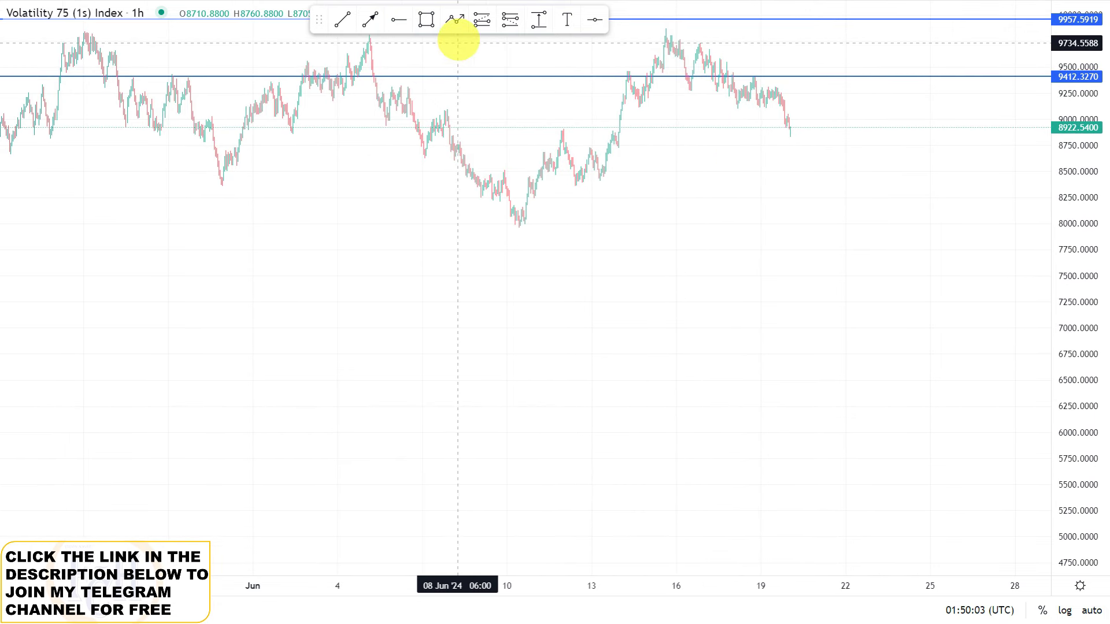
left_click(455, 20)
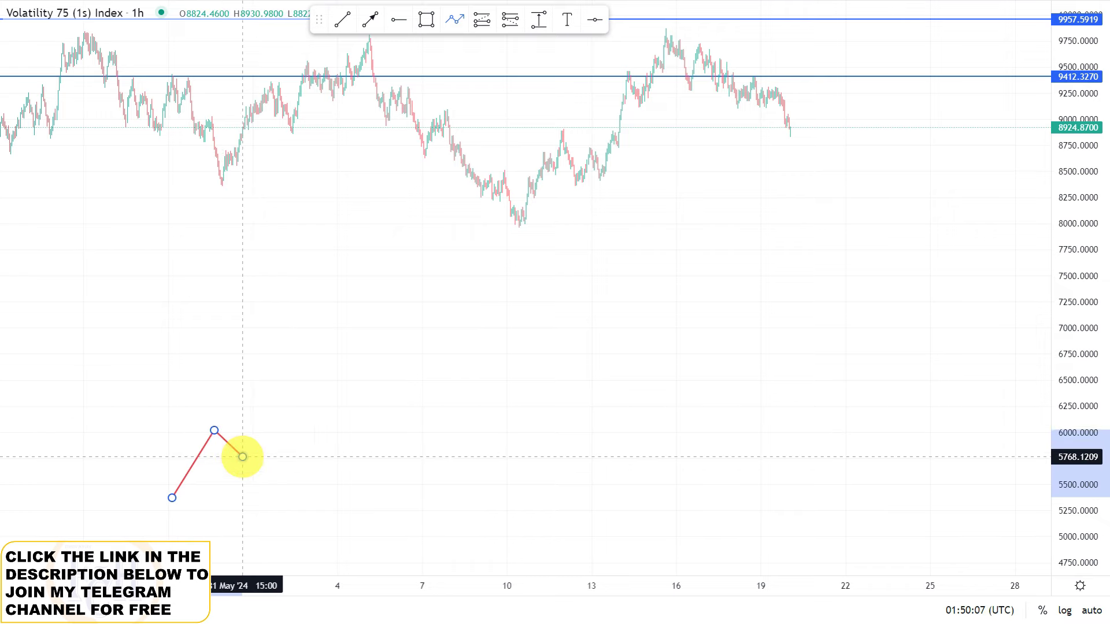
left_click(242, 456)
left_click(281, 393)
left_click(303, 425)
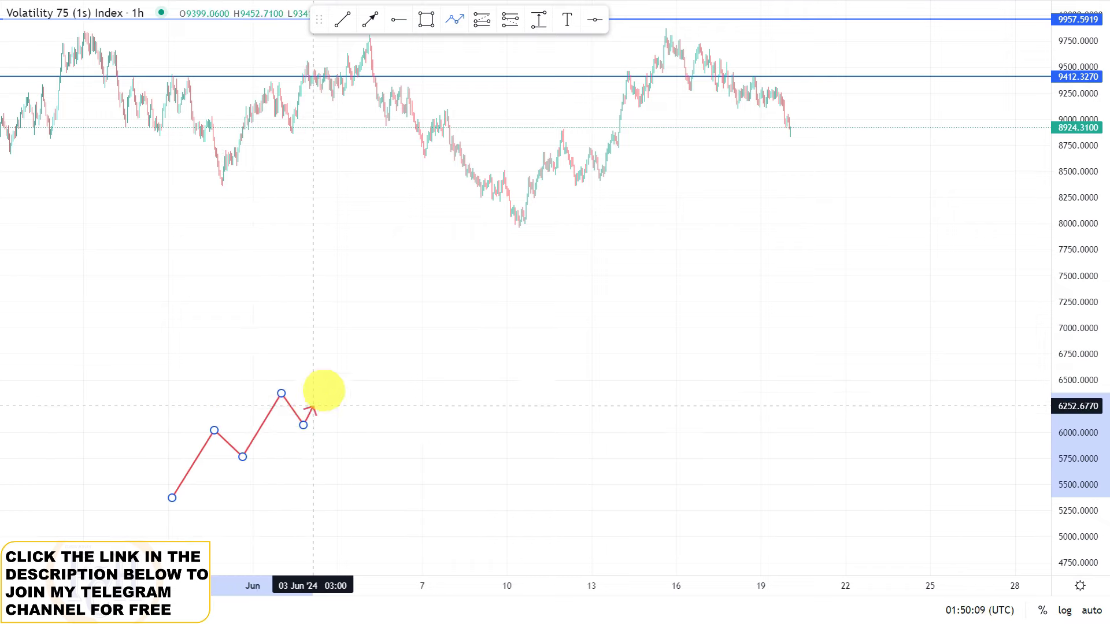
left_click(347, 358)
left_click(369, 393)
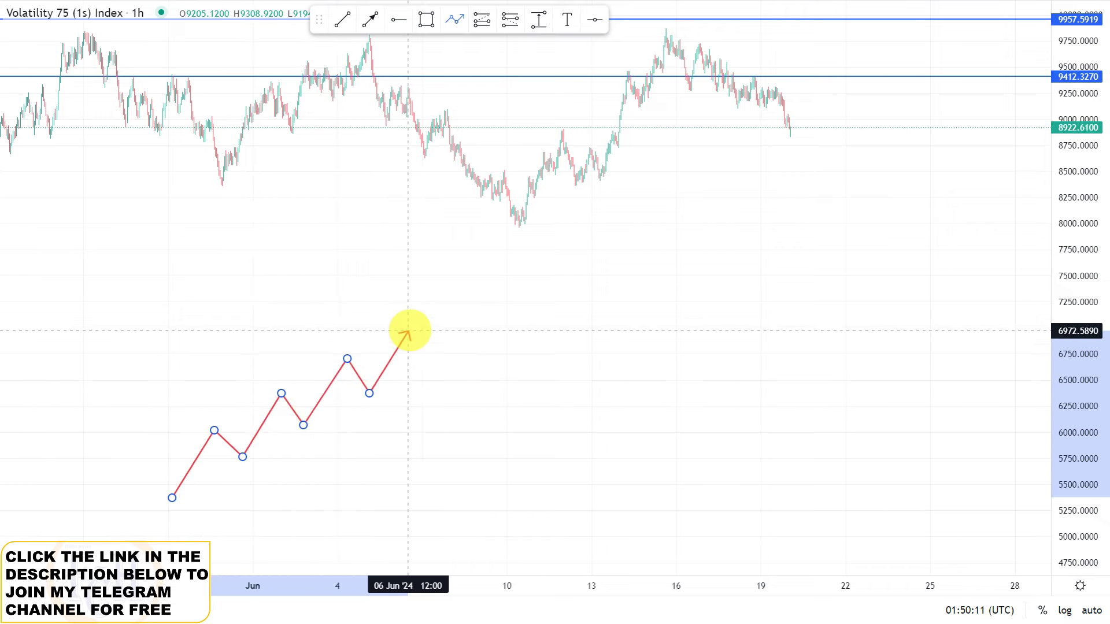
left_click(409, 329)
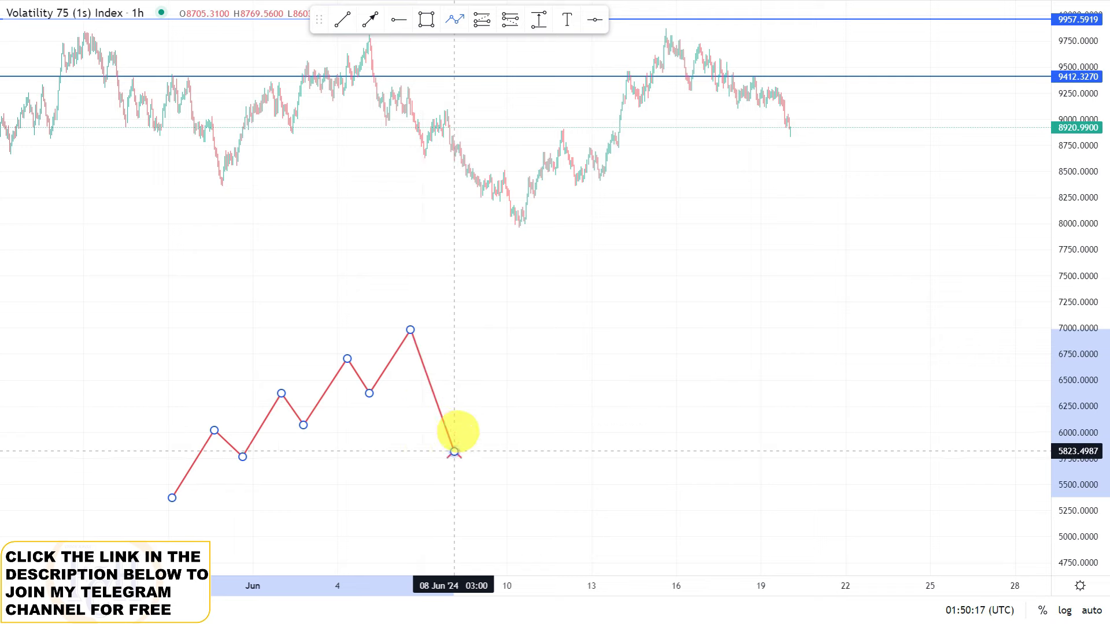
Continue the zigzag down through lower highs and lows, ending in an arrow near 5000
left_click(455, 451)
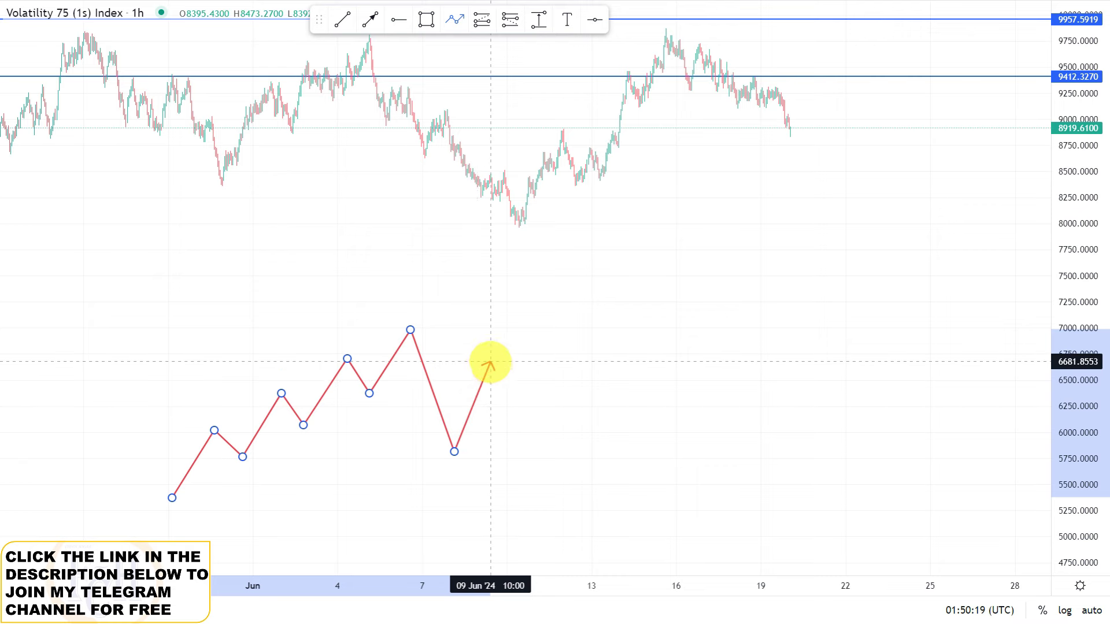
left_click(542, 481)
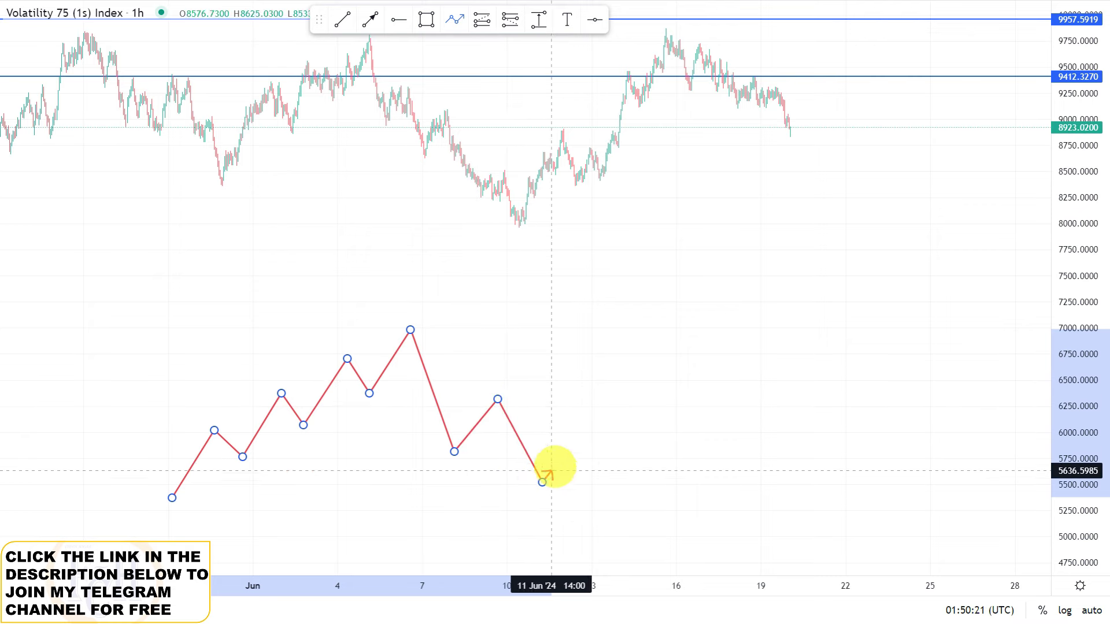
left_click(584, 451)
left_click(616, 519)
left_click(654, 475)
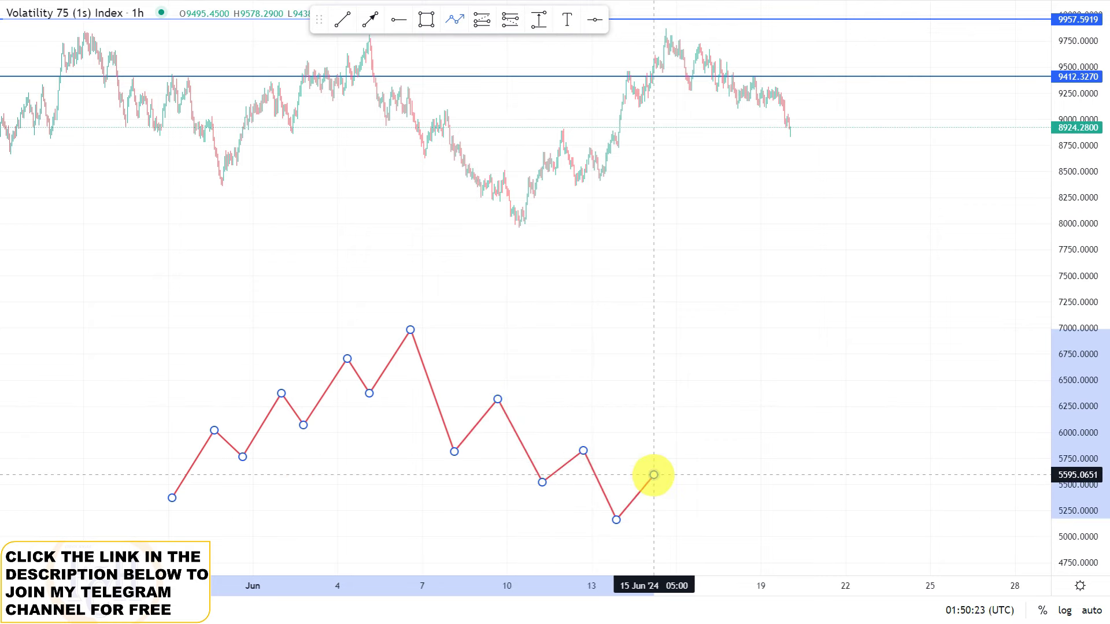
double_click(688, 538)
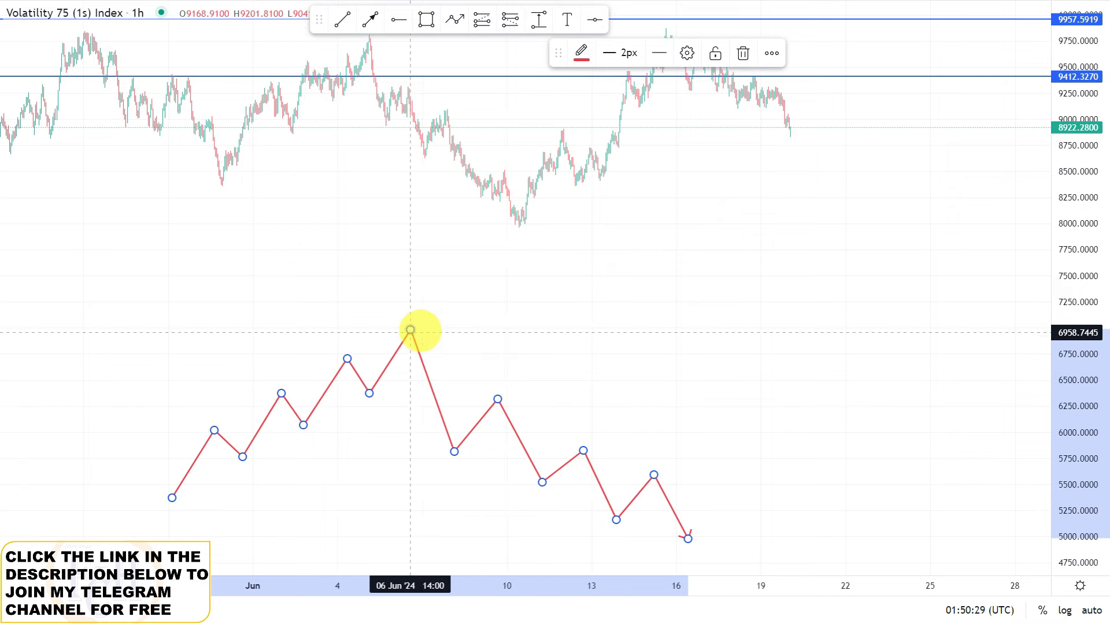
left_click(473, 310)
left_click_drag(473, 309, 550, 339)
Lift two middle vertices of the lower red zigzag slightly, then pan the chart upward
left_click(486, 353)
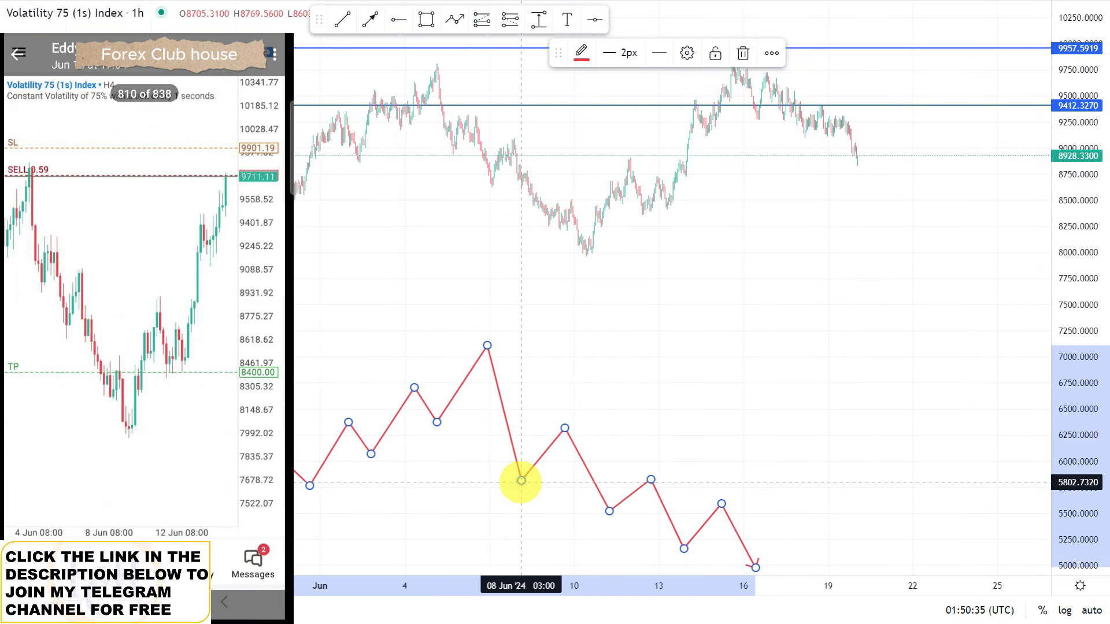
left_click_drag(521, 479, 518, 463)
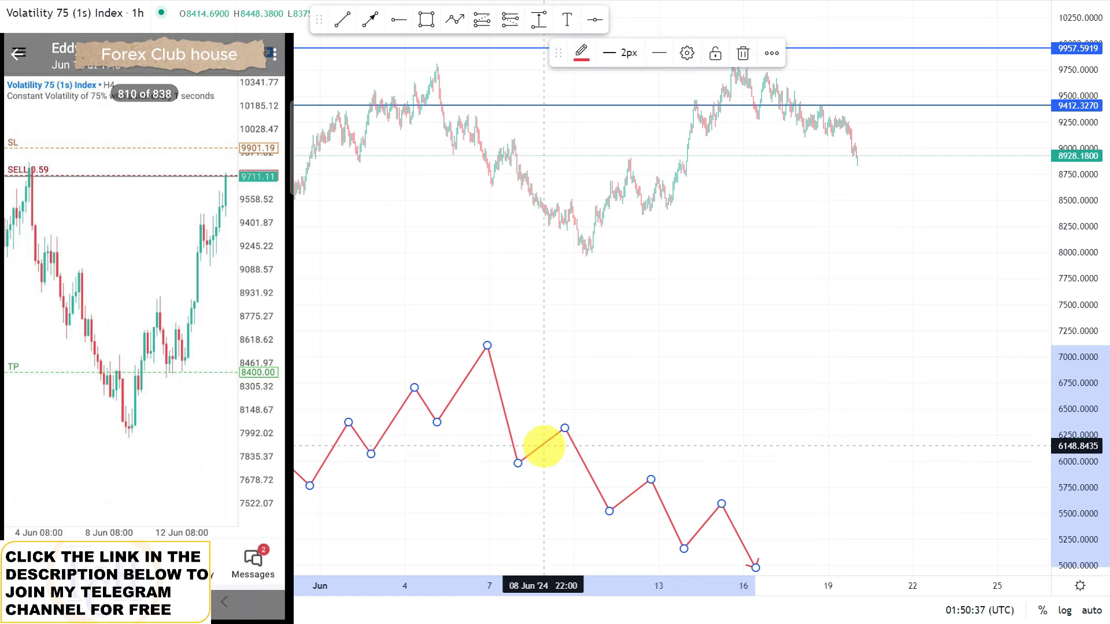
left_click_drag(565, 428, 567, 423)
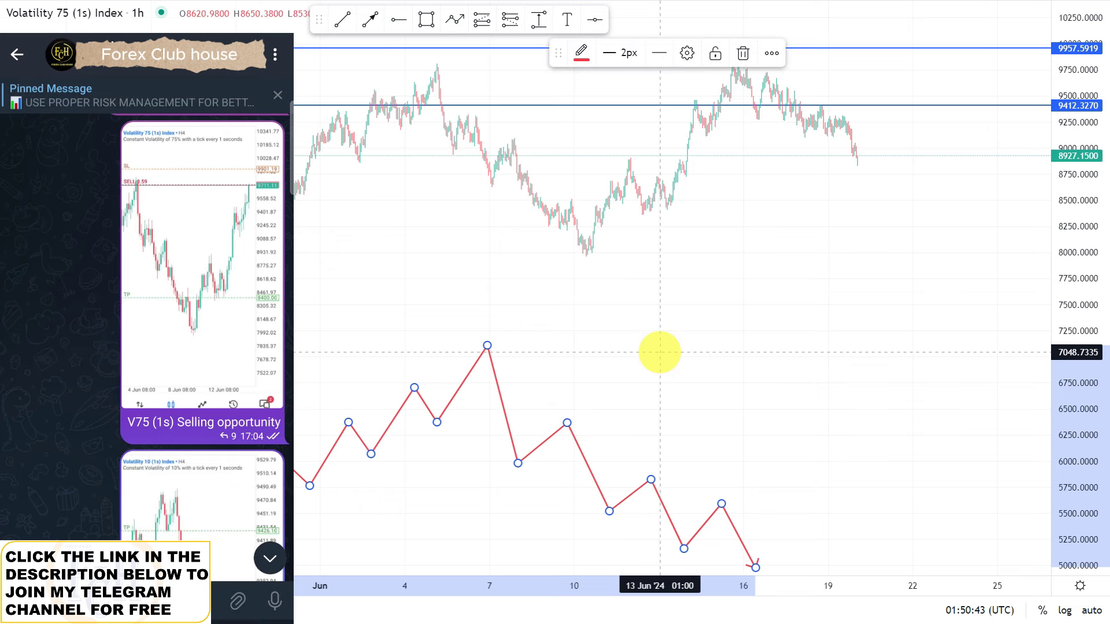
left_click(660, 352)
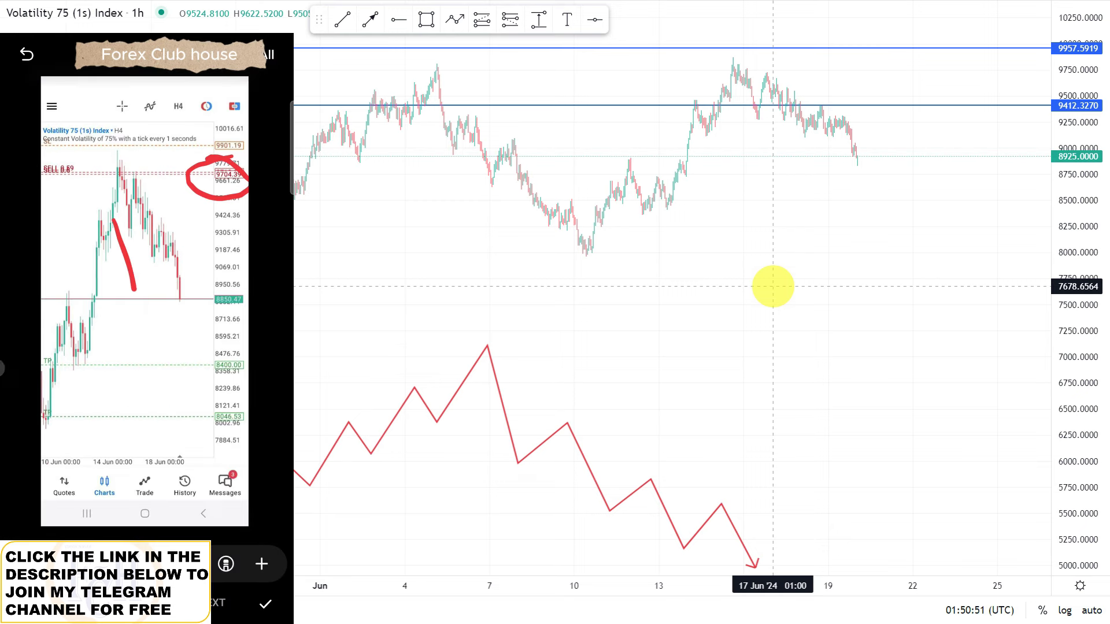
left_click_drag(773, 286, 756, 310)
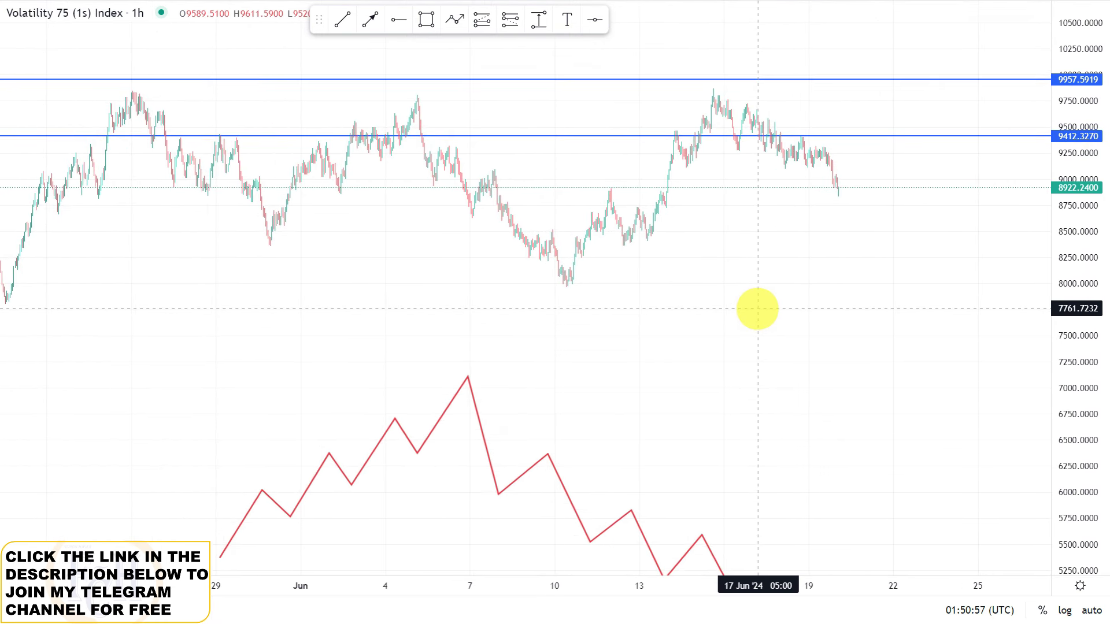
Pan and zoom onto the mid-June candles below the 9412.3270 and 9957.5919 levels
left_click_drag(676, 402, 404, 495)
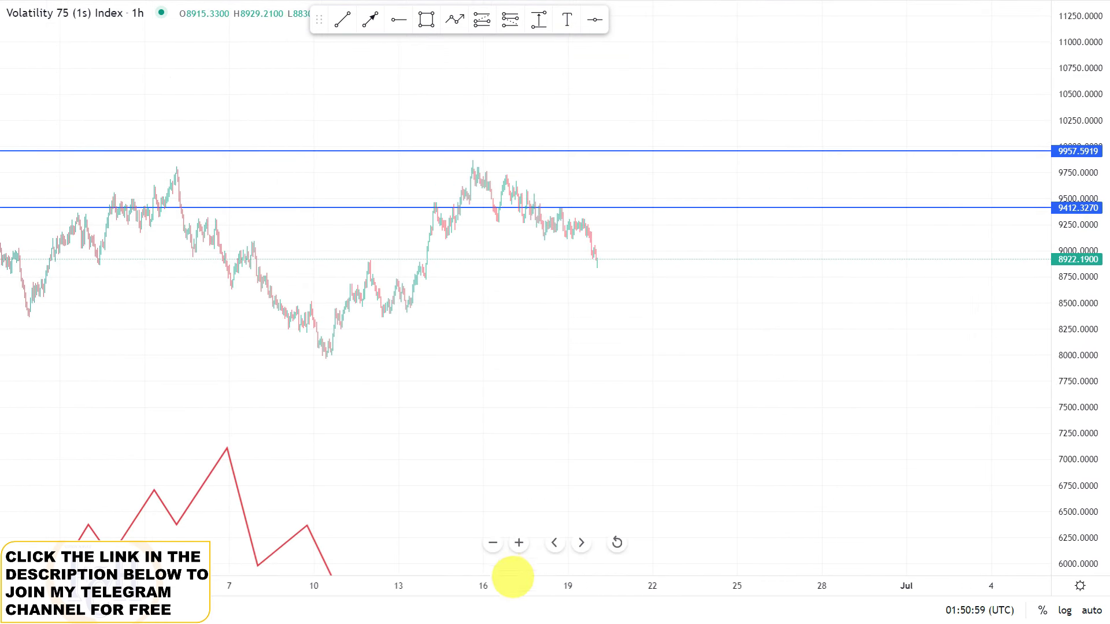
left_click_drag(524, 582, 290, 579)
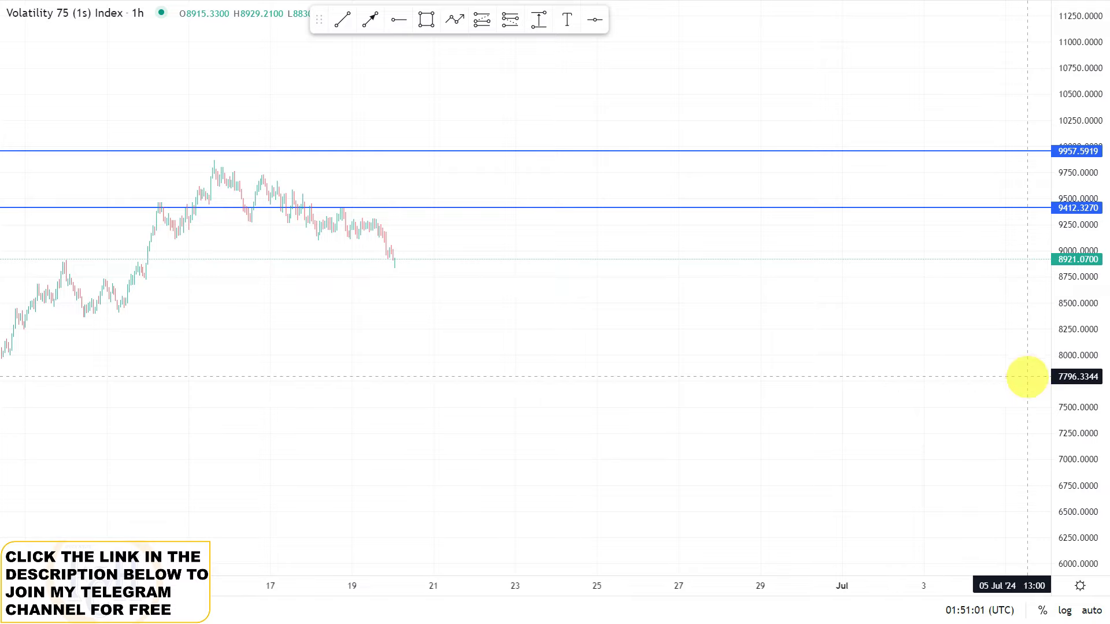
left_click_drag(1076, 388, 1075, 353)
left_click_drag(744, 317, 939, 314)
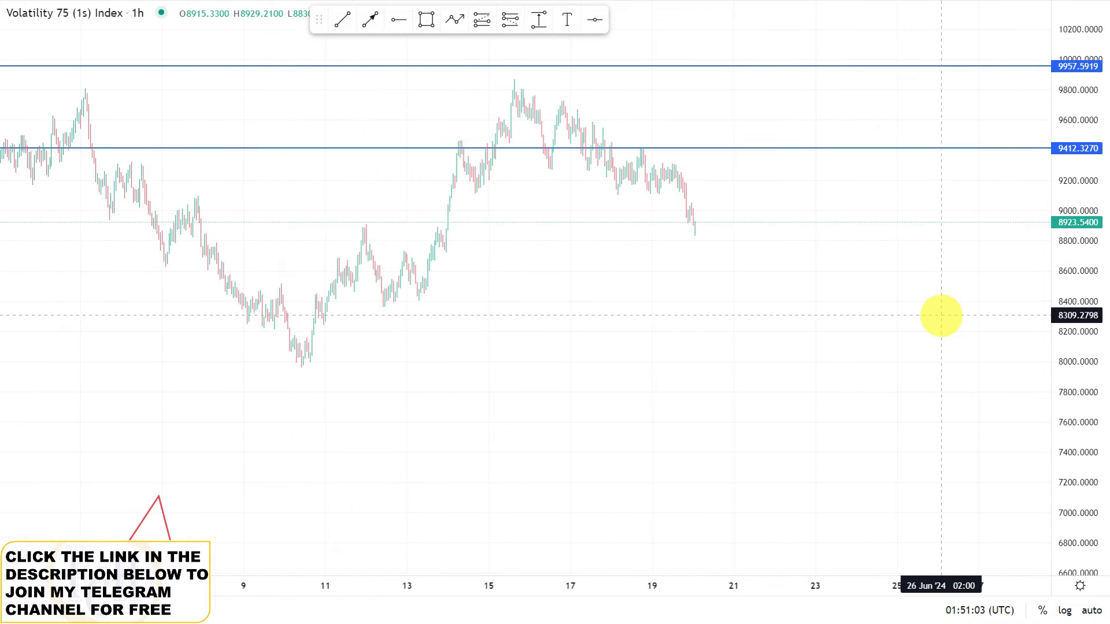
left_click_drag(513, 588, 354, 591)
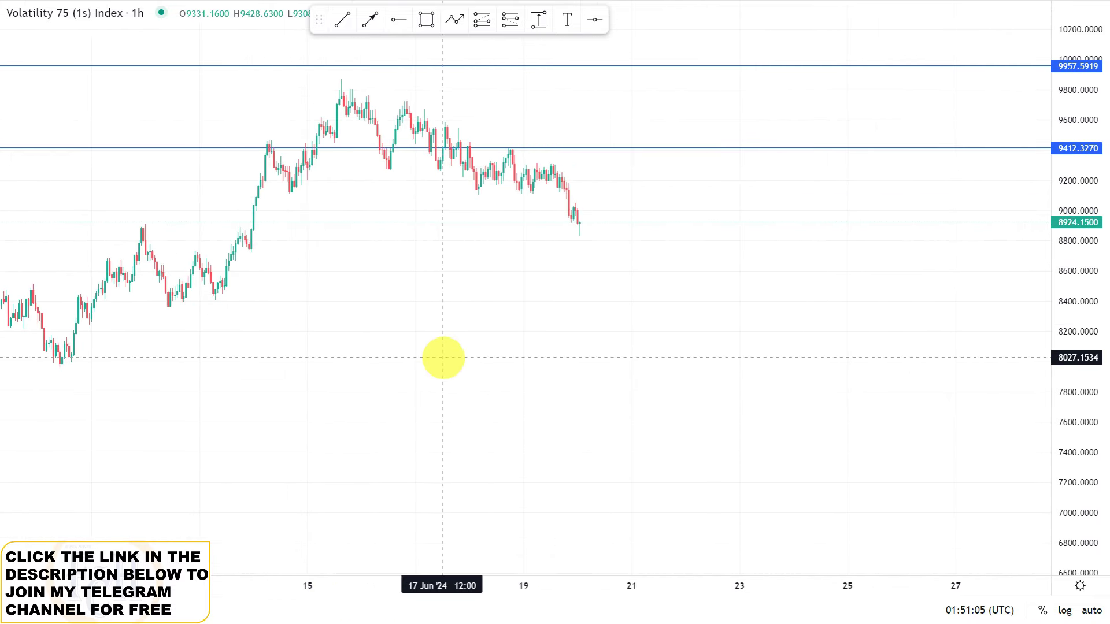
left_click_drag(441, 354, 693, 361)
Add a 9485.6036 horizontal level and a red arrow path: 9485→9194→9691→near 8792
left_click(399, 20)
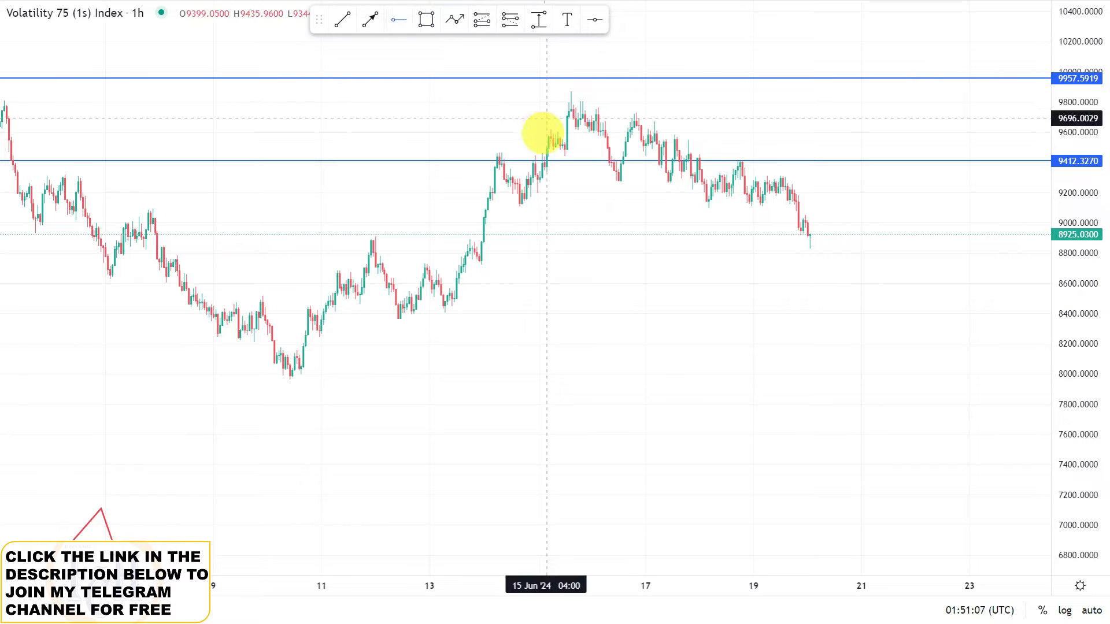
left_click(547, 149)
left_click(662, 241)
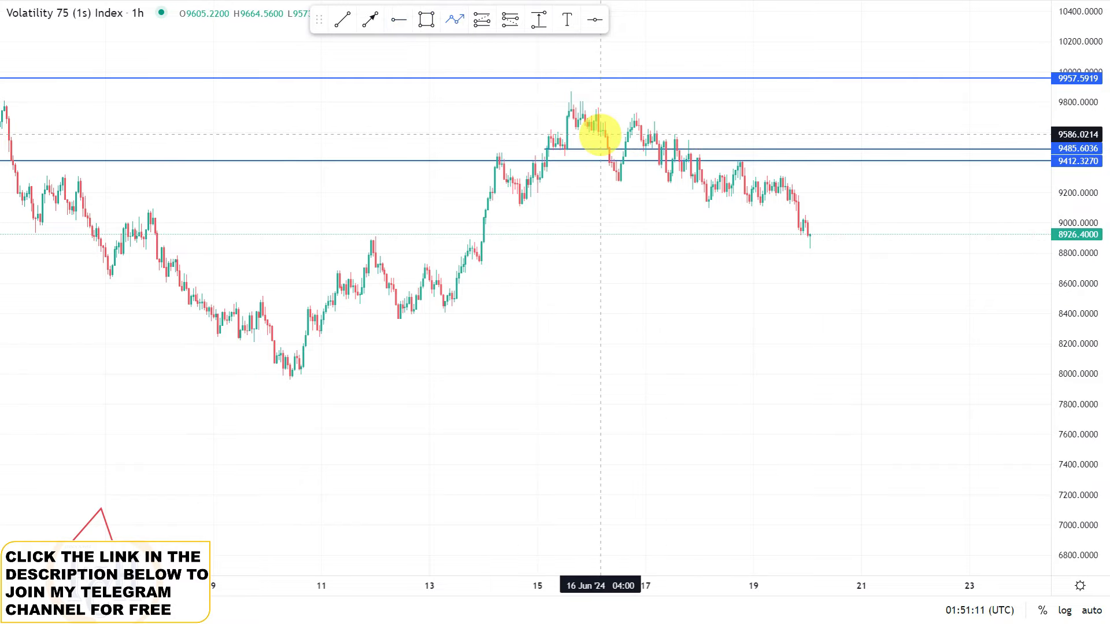
left_click(603, 148)
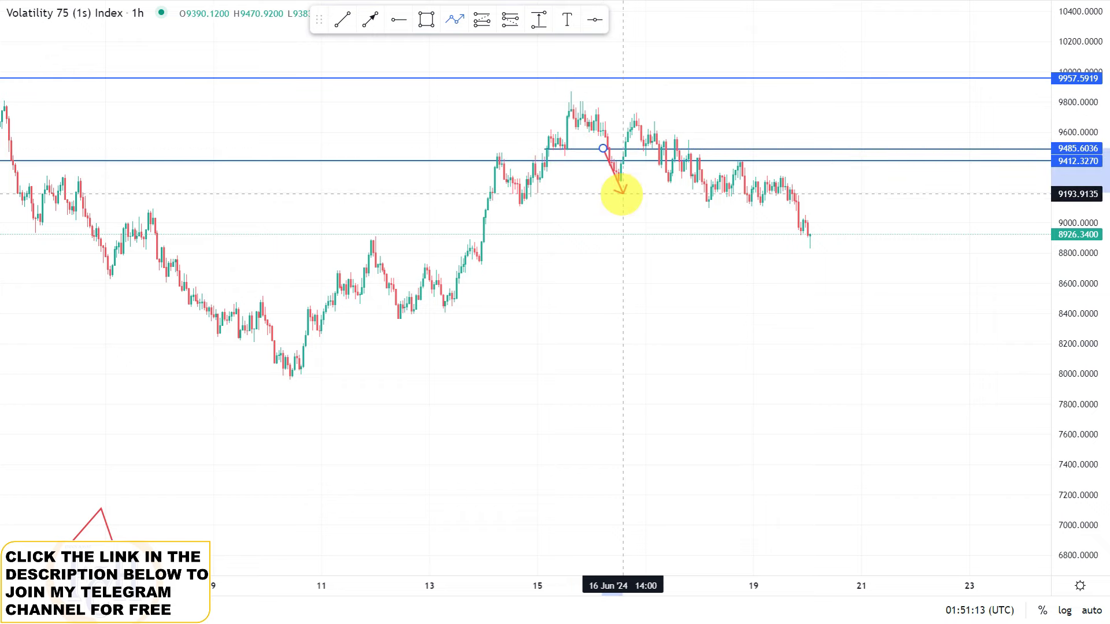
left_click(623, 194)
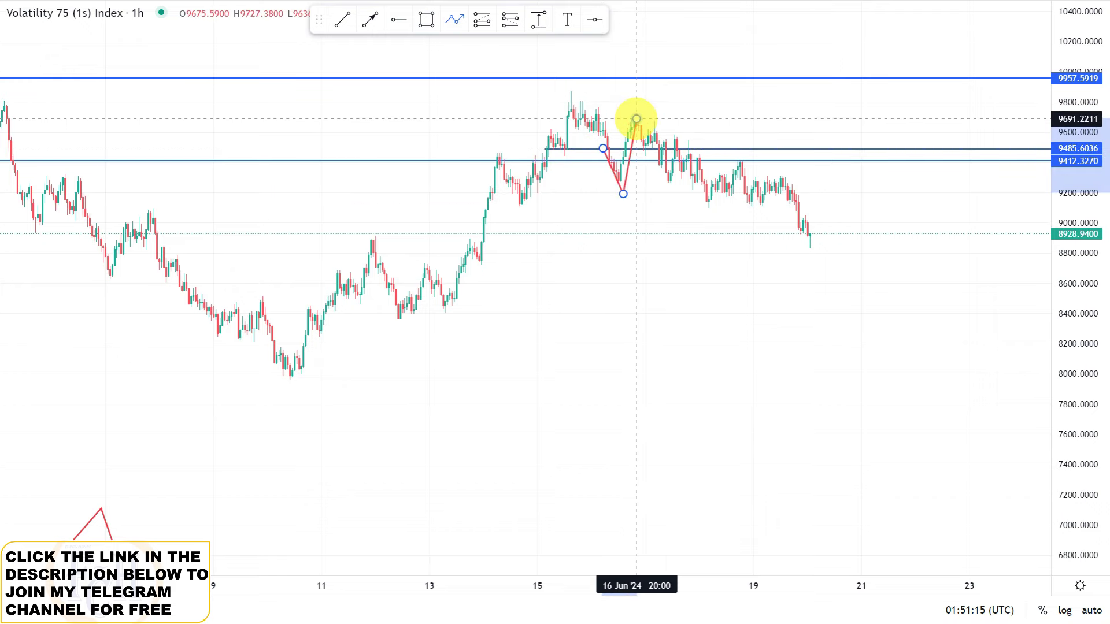
left_click(635, 119)
double_click(763, 255)
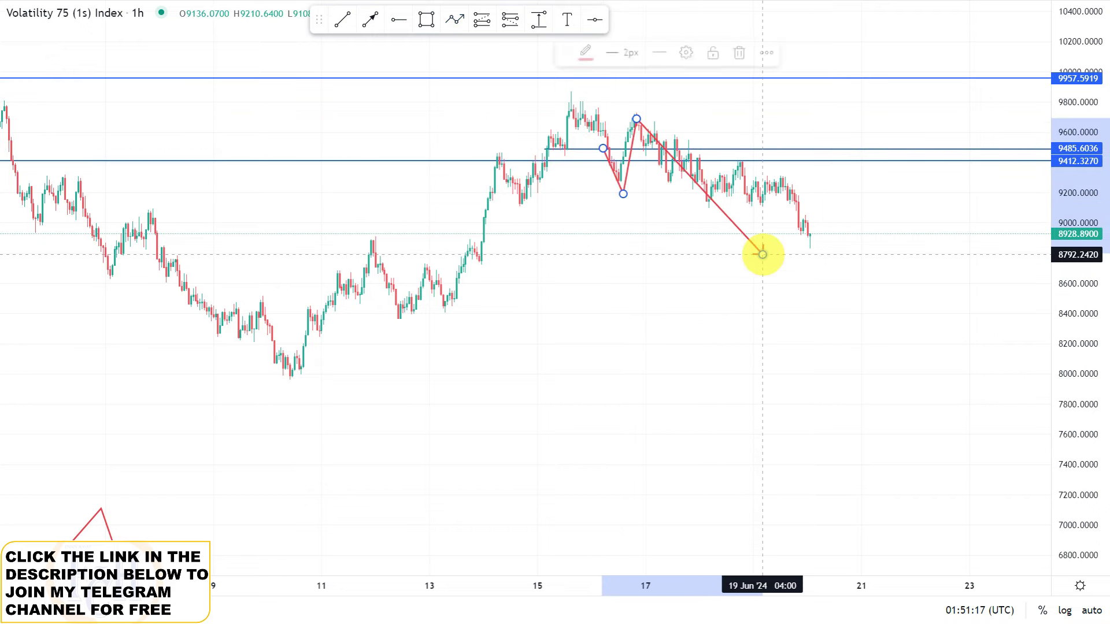
Nudge the arrow path's lower vertex slightly upward
left_click(855, 371)
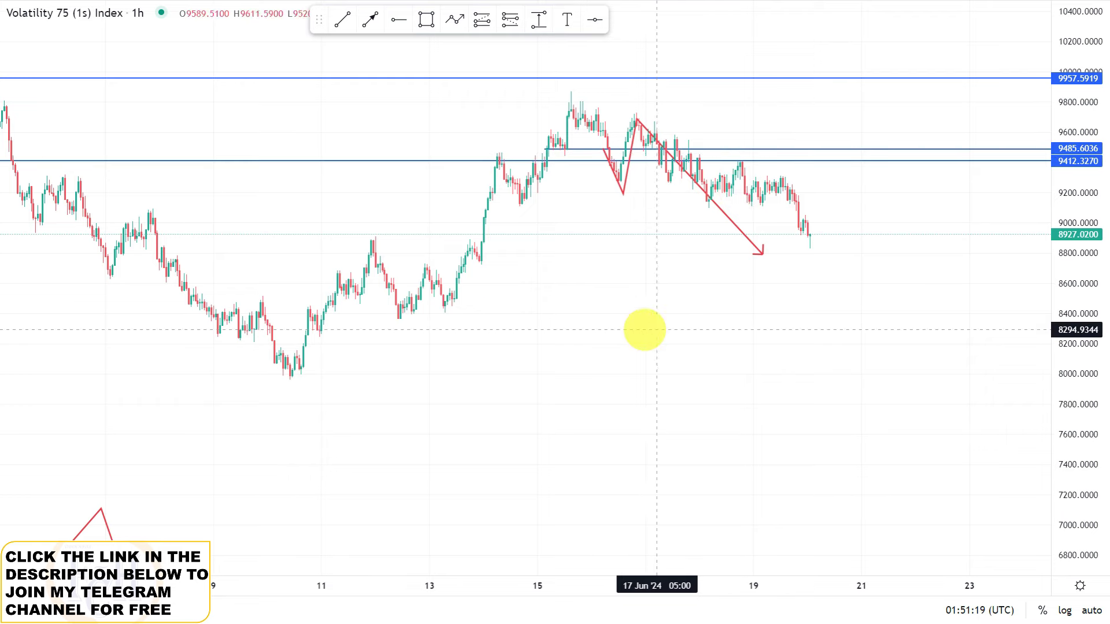
left_click(627, 194)
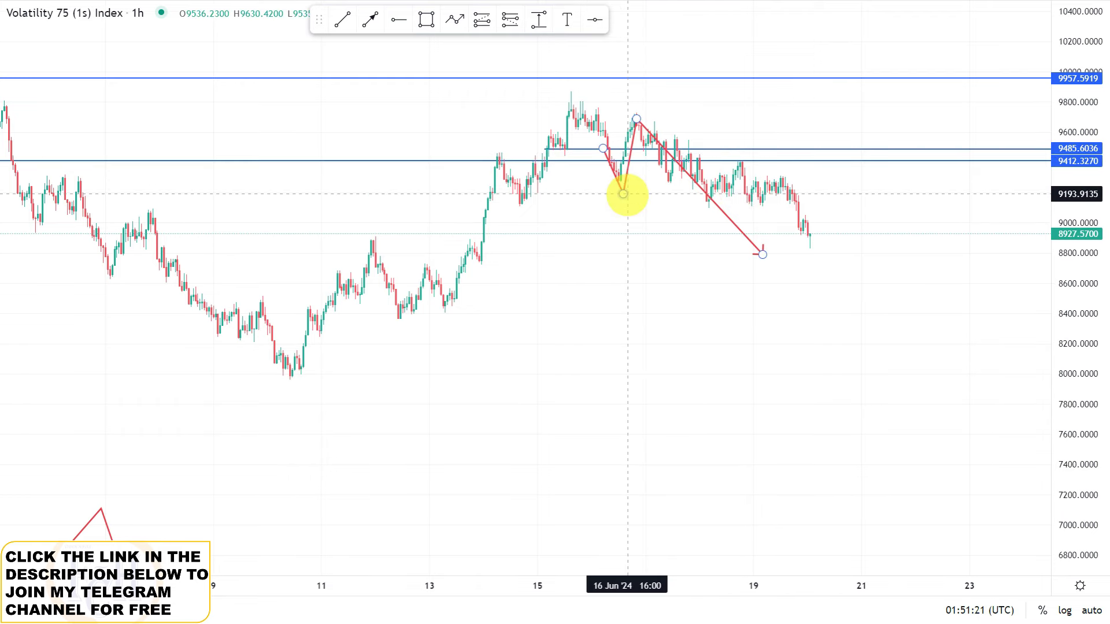
left_click_drag(623, 194, 619, 188)
Place horizontal rays at 9117.4047 and 8873.5327, then compress the time axis
left_click(547, 126)
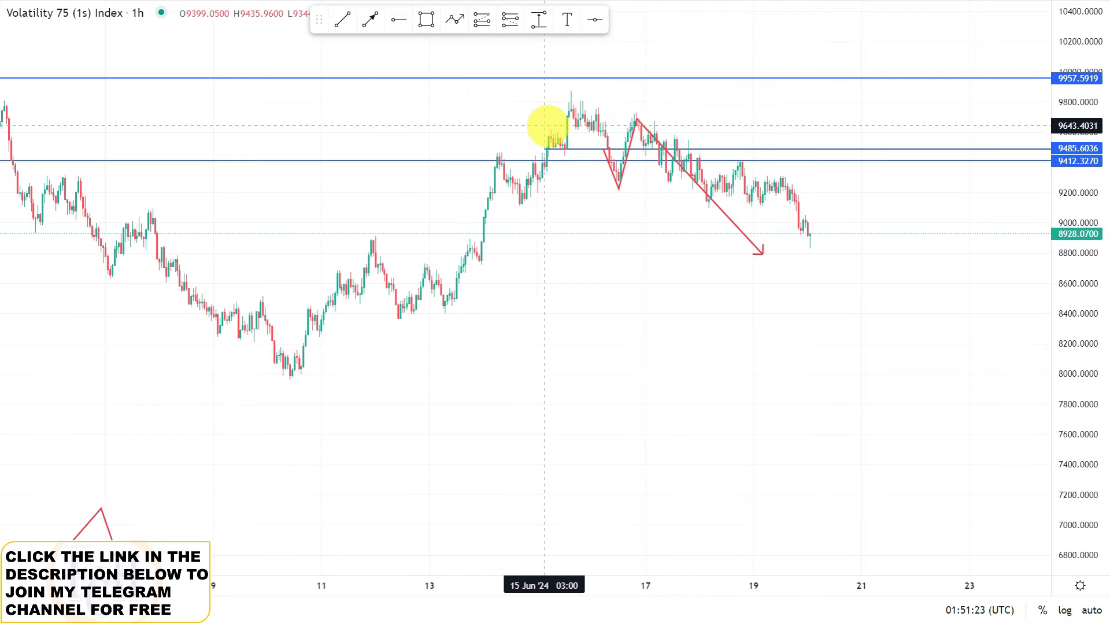
left_click(399, 20)
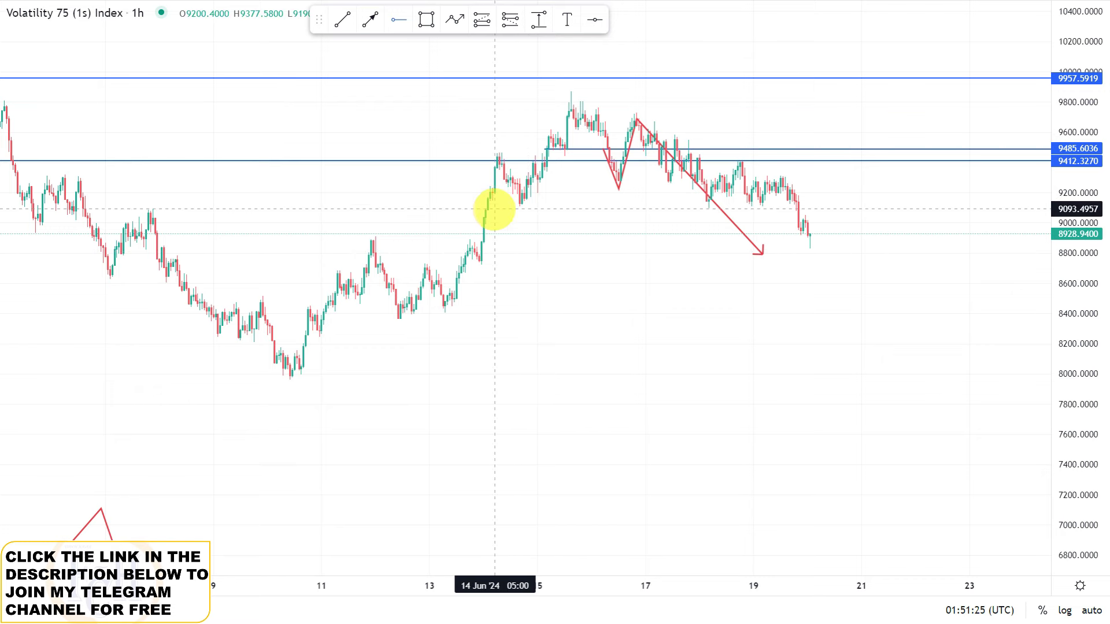
left_click(488, 205)
left_click(398, 19)
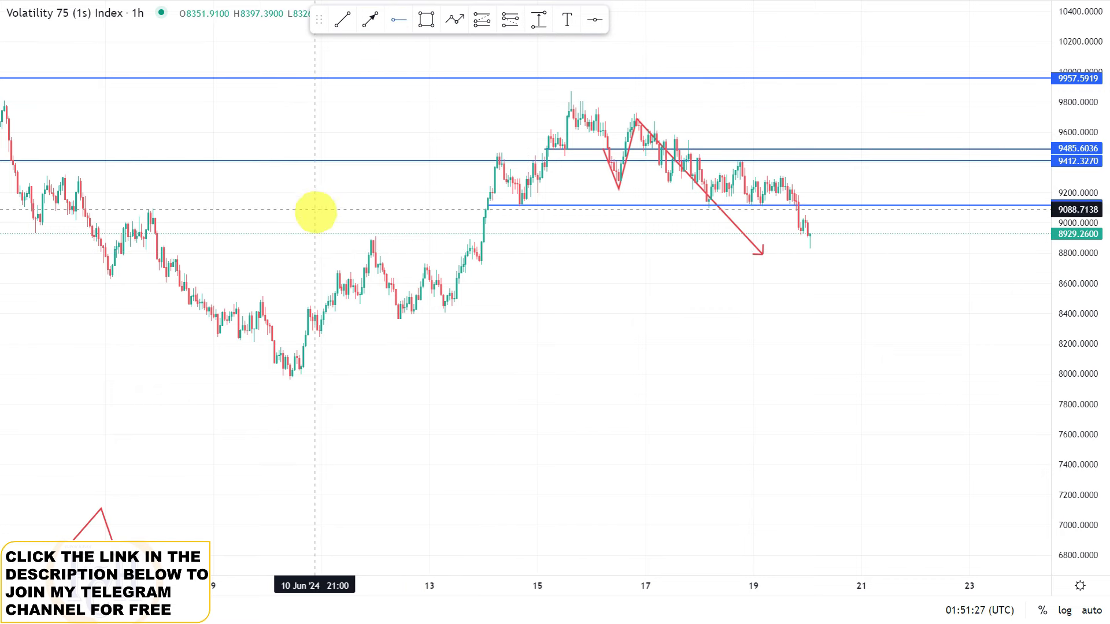
left_click(369, 241)
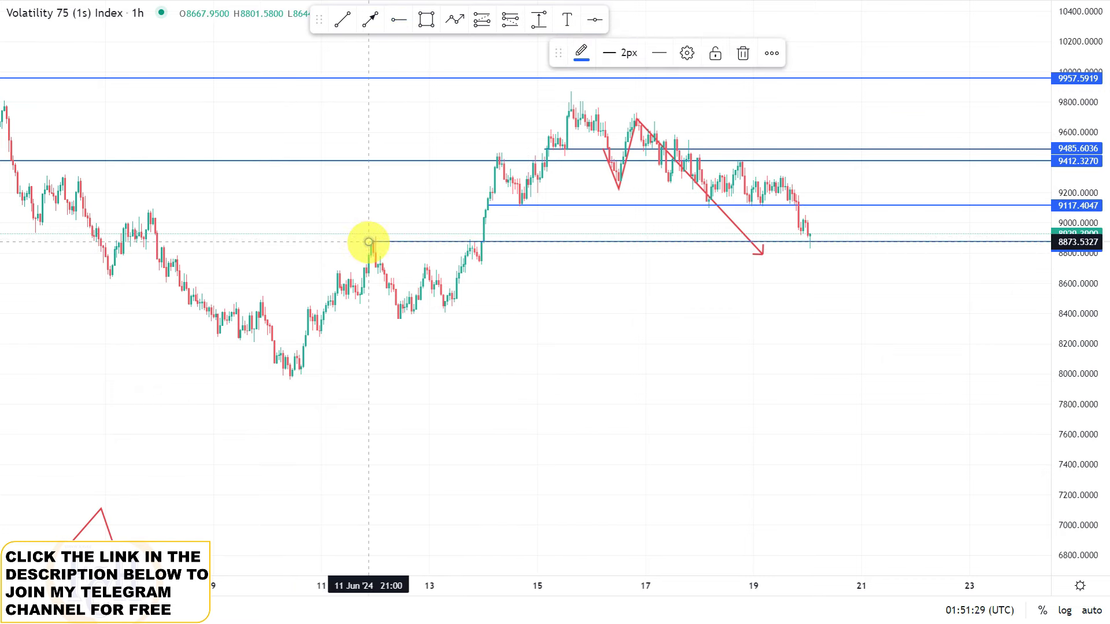
left_click(688, 333)
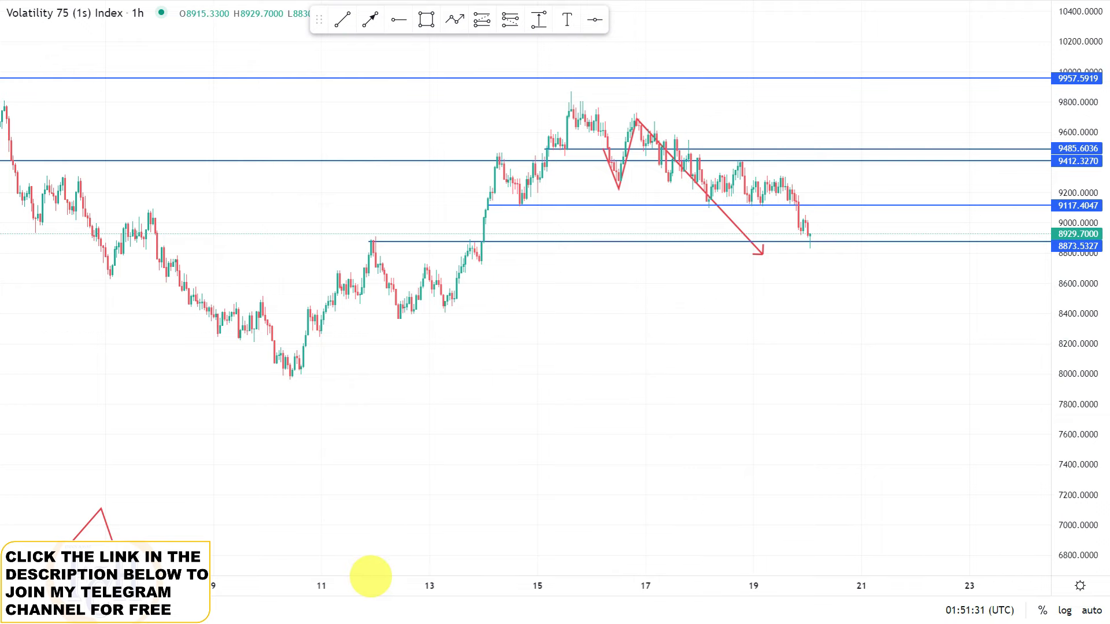
mouse_move(358, 587)
left_mouse_down()
mouse_move(545, 577)
mouse_move(498, 560)
left_mouse_up()
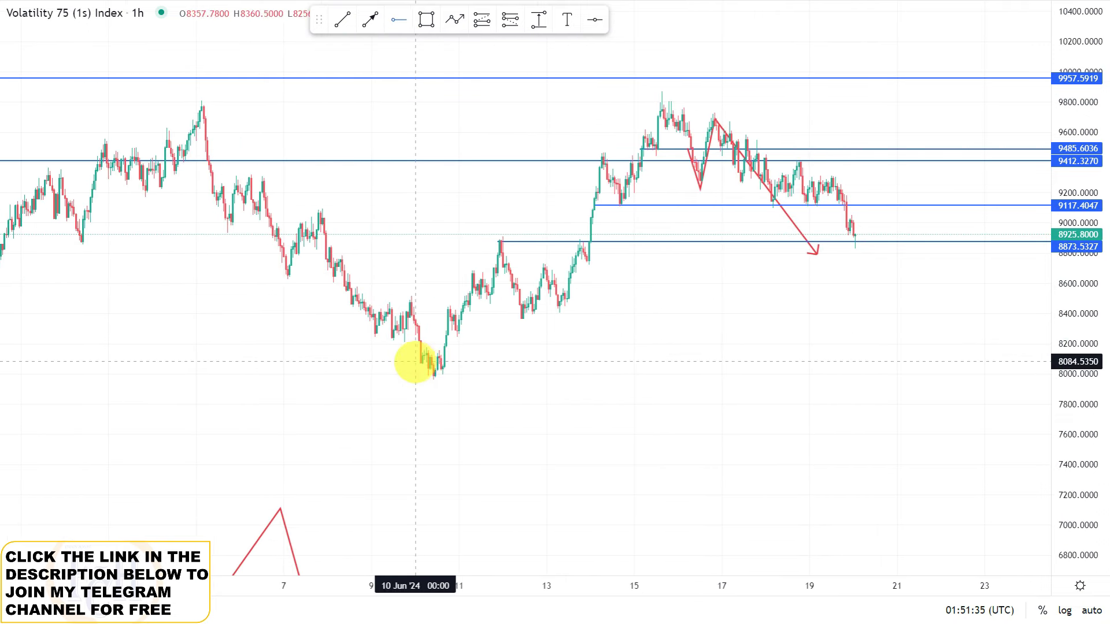
Place a horizontal ray at 8079.7532 and a small purple rectangle over the 10 June low
left_click(411, 361)
left_click(422, 145)
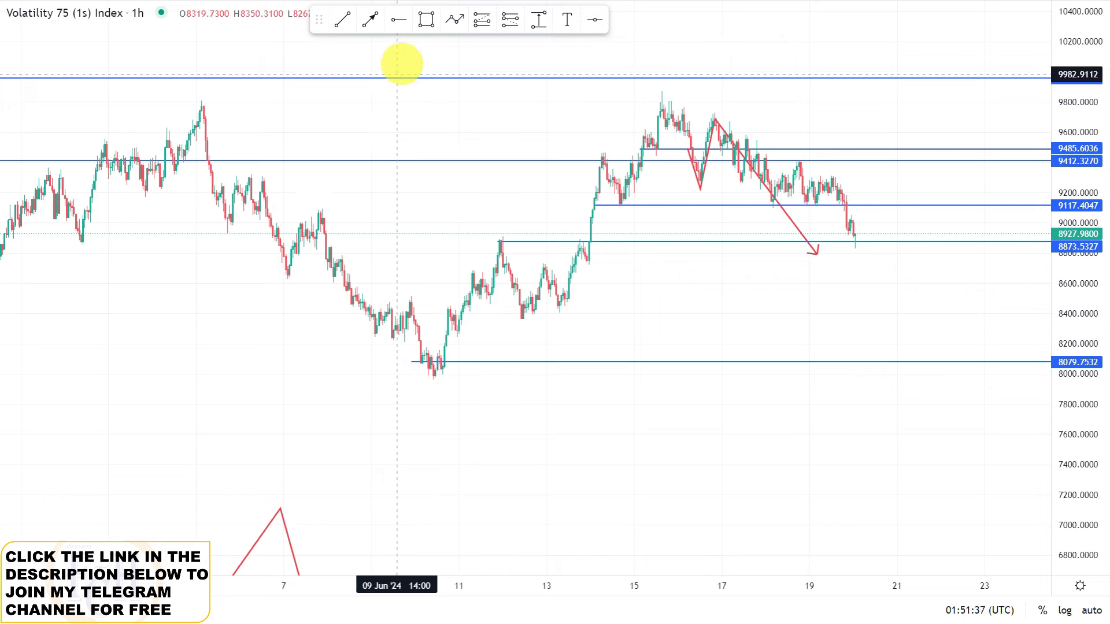
left_click(426, 20)
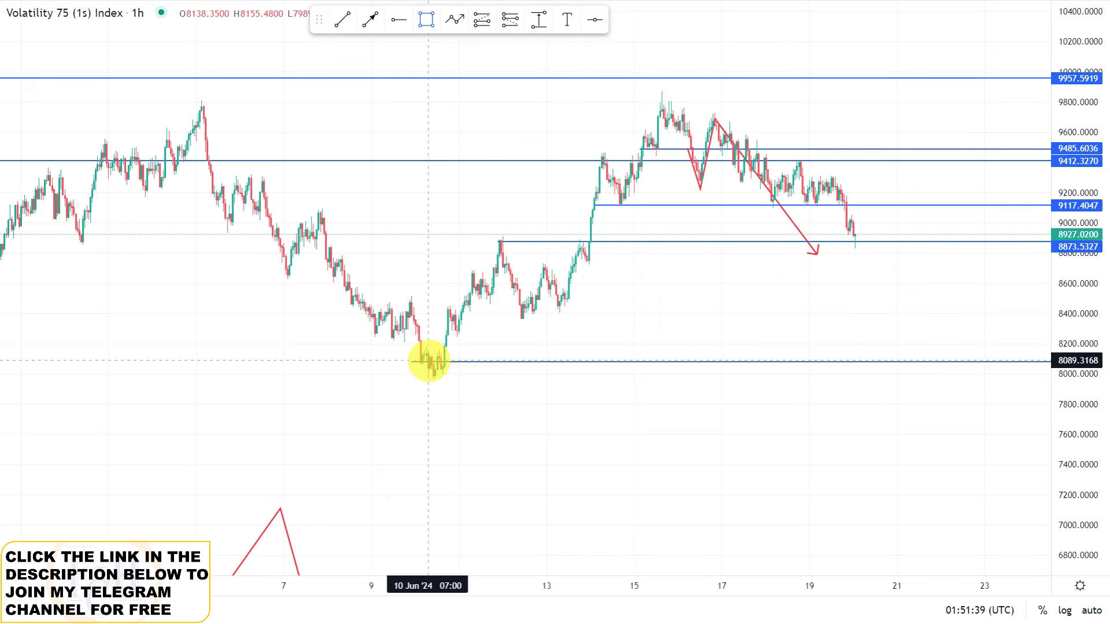
left_click(428, 360)
left_click(457, 377)
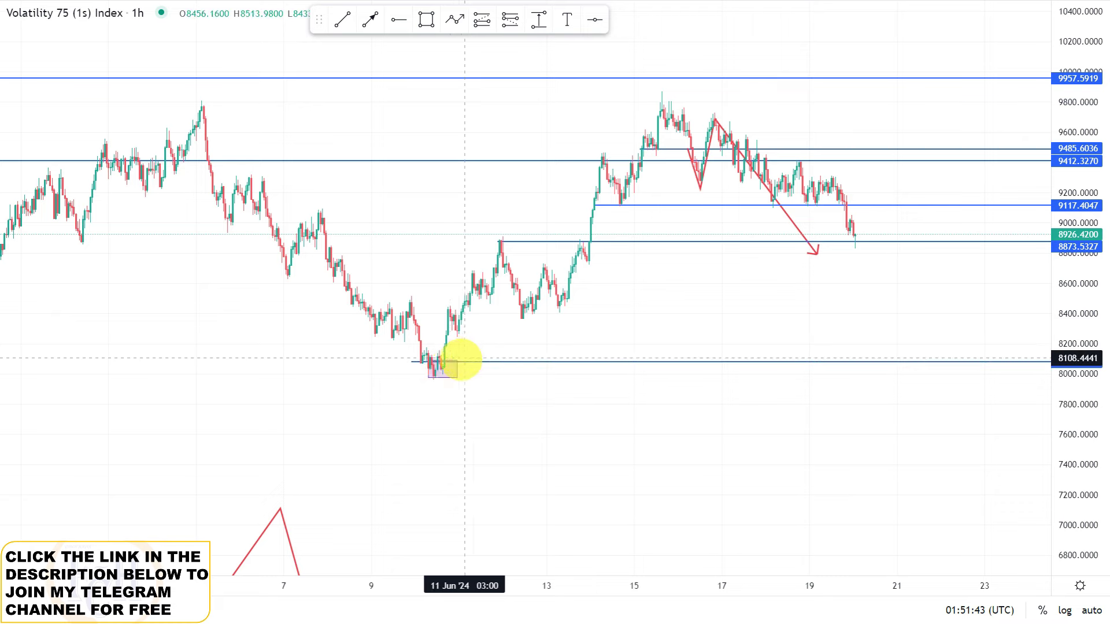
left_click(454, 364)
left_click_drag(457, 362, 454, 361)
left_click(480, 353)
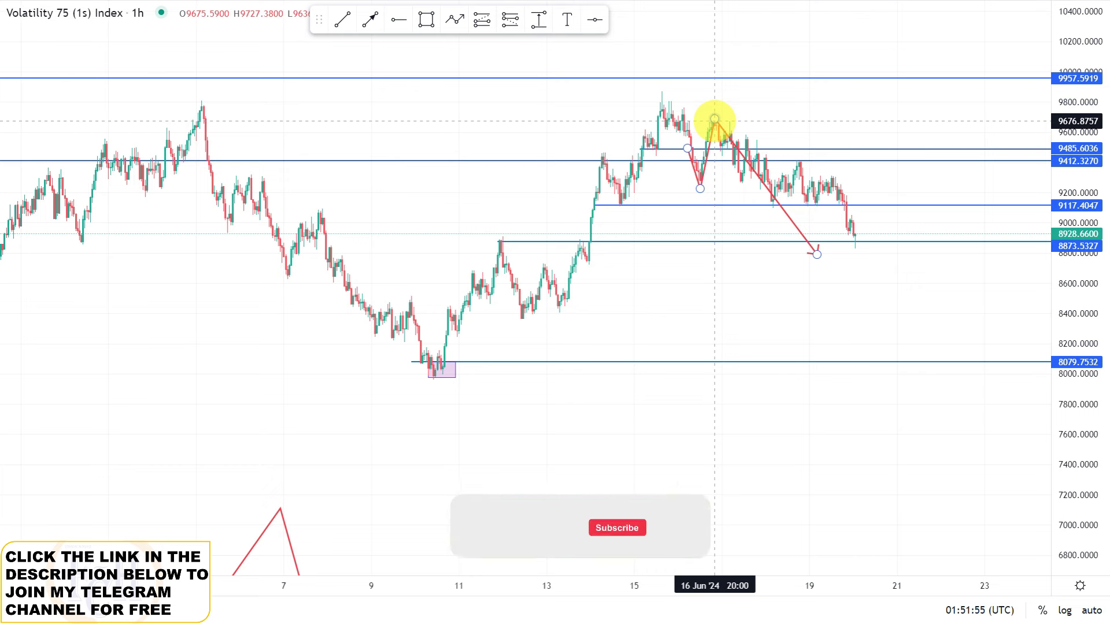
Nudge the red arrow projection's peak vertex slightly higher
left_click(724, 121)
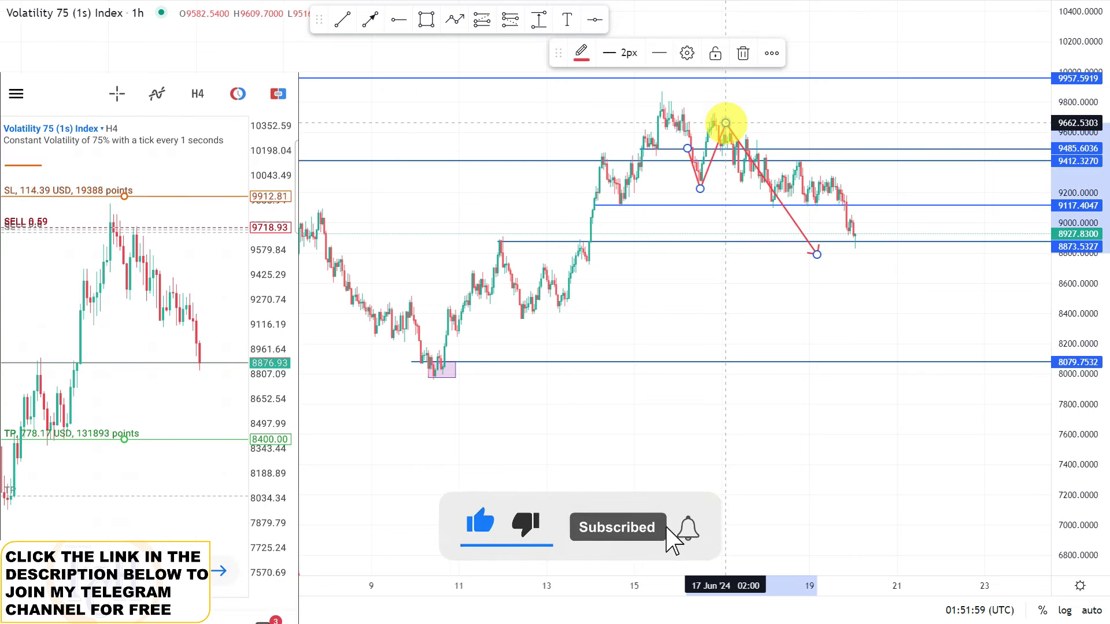
left_click(809, 111)
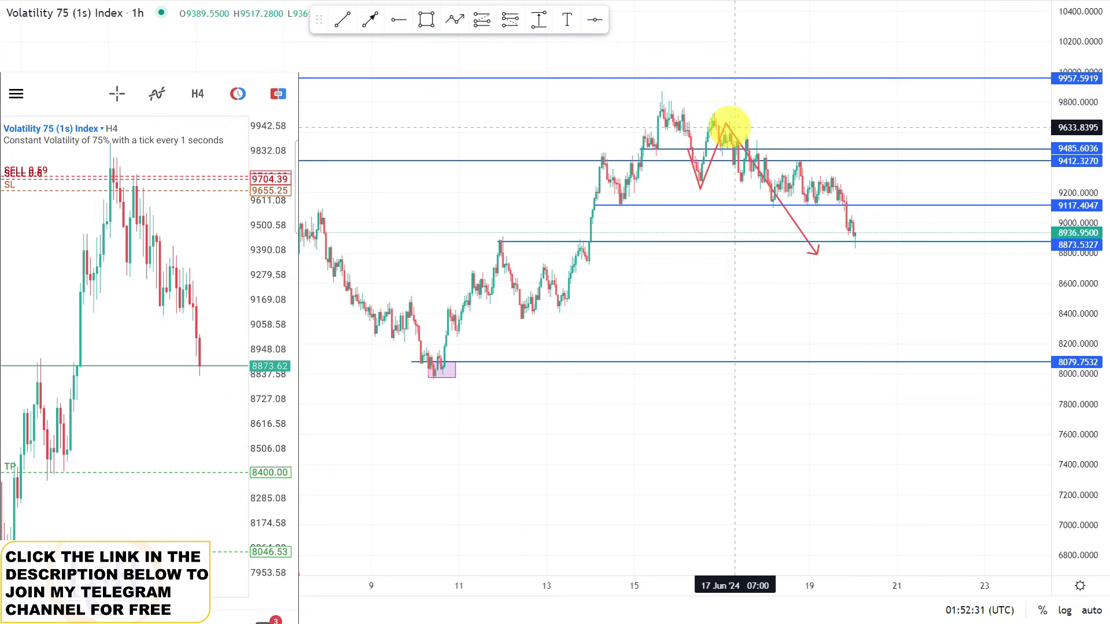
left_click(731, 131)
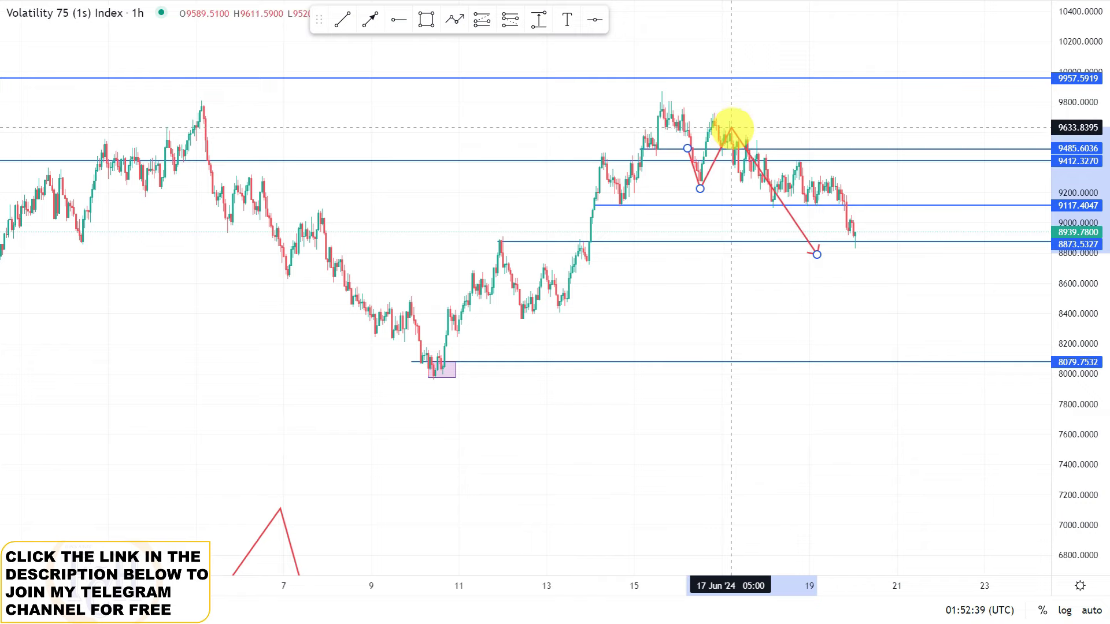
mouse_move(731, 127)
left_mouse_down()
mouse_move(731, 136)
mouse_move(733, 123)
left_mouse_up()
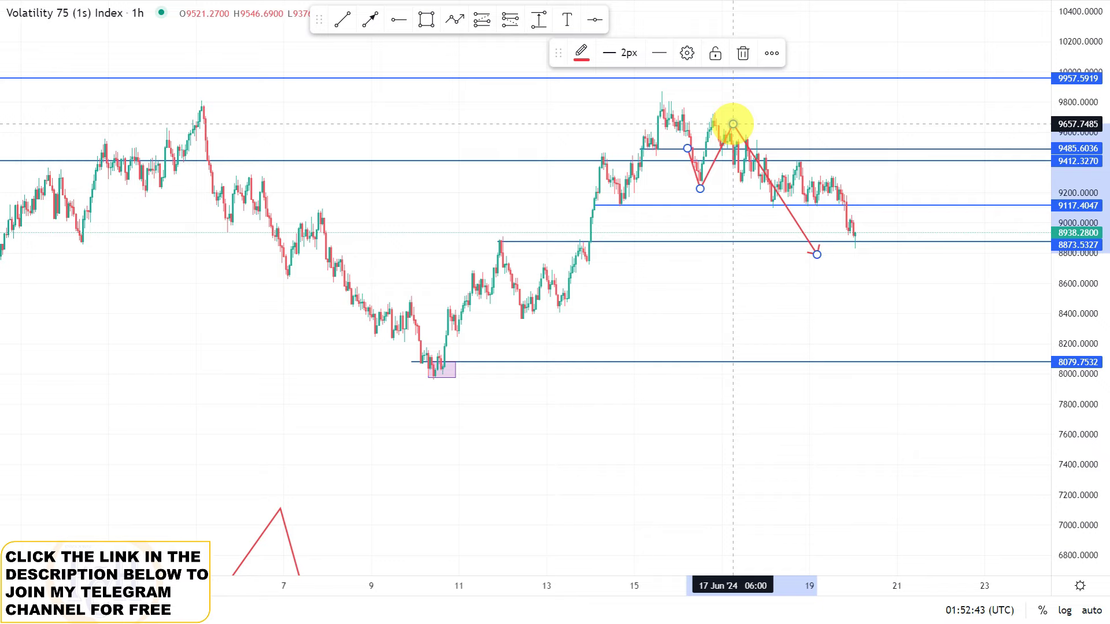